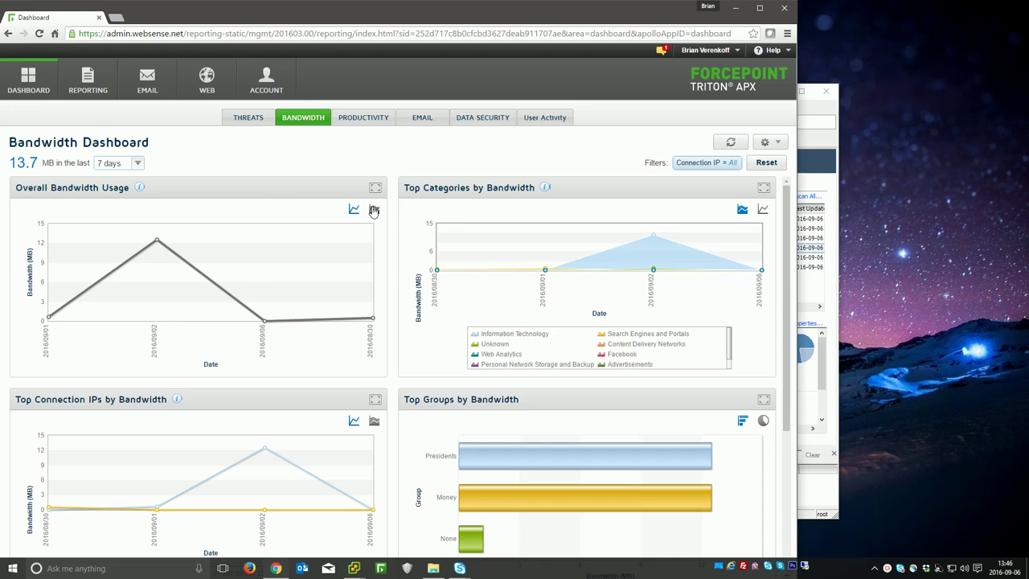
Step: Go to the Web Endpoint settings page and choose the Proxy Connect endpoint
drag(292, 3, 295, 3)
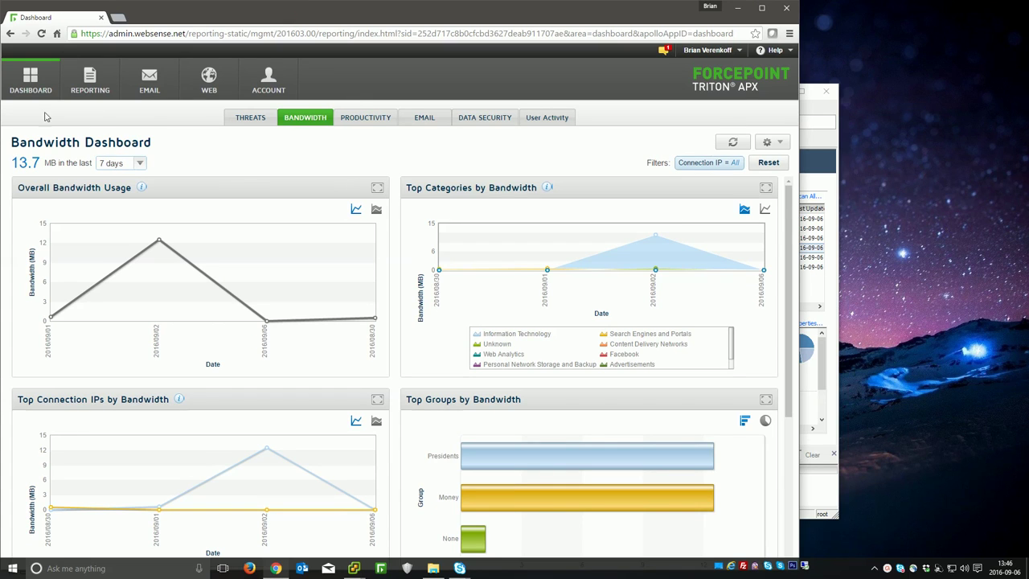
click(209, 78)
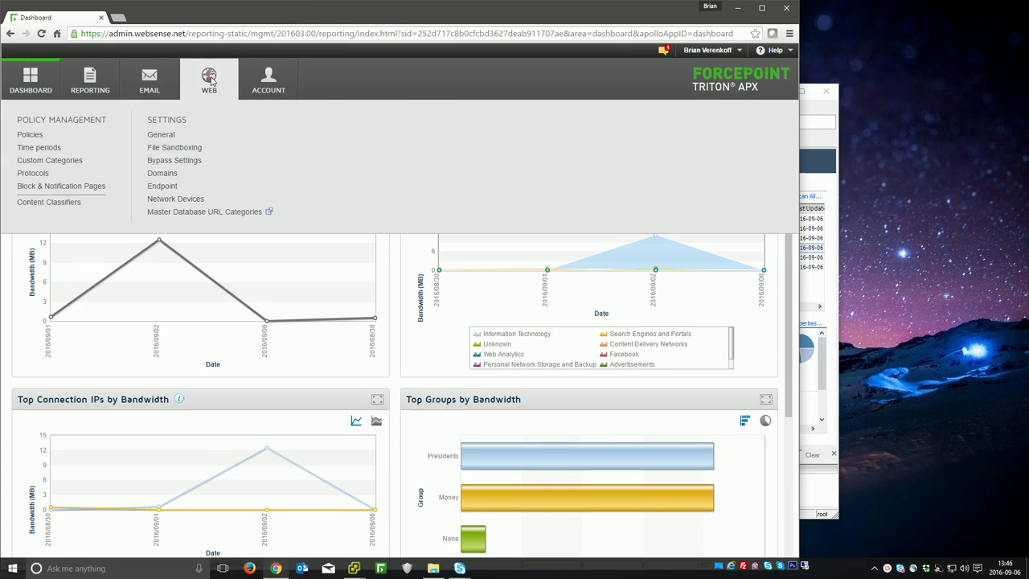
click(157, 189)
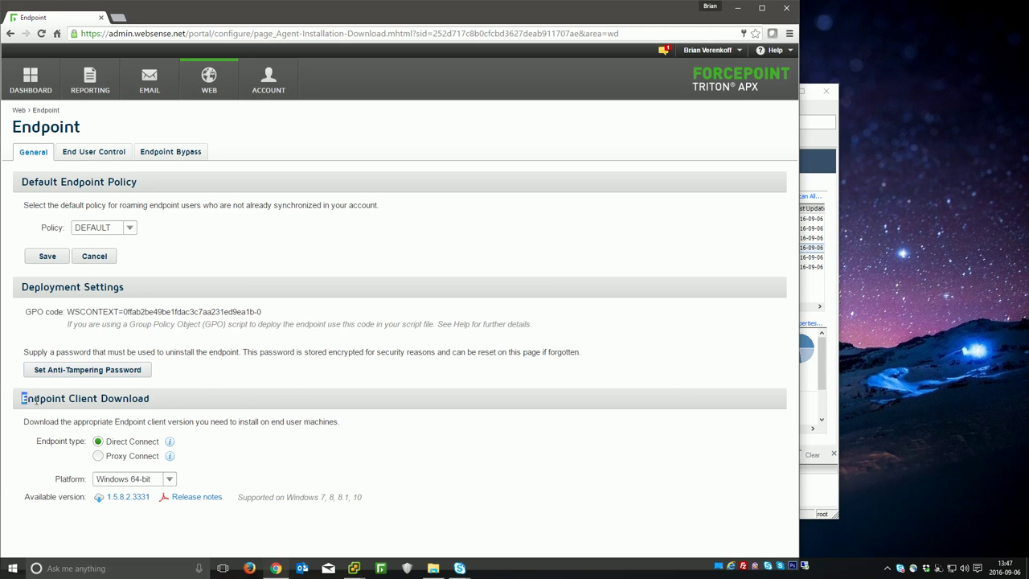
drag(22, 398, 117, 398)
click(115, 438)
click(98, 456)
Step: Set Platform to Mac, download client 1.5.8.2327, and bring up the Mac Web Endpoint folder
click(131, 479)
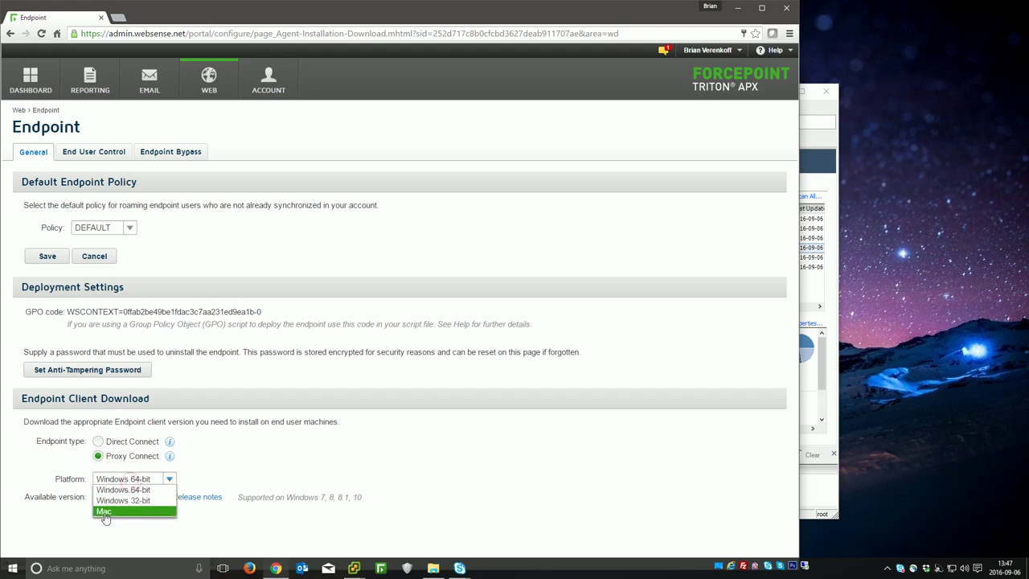
click(102, 512)
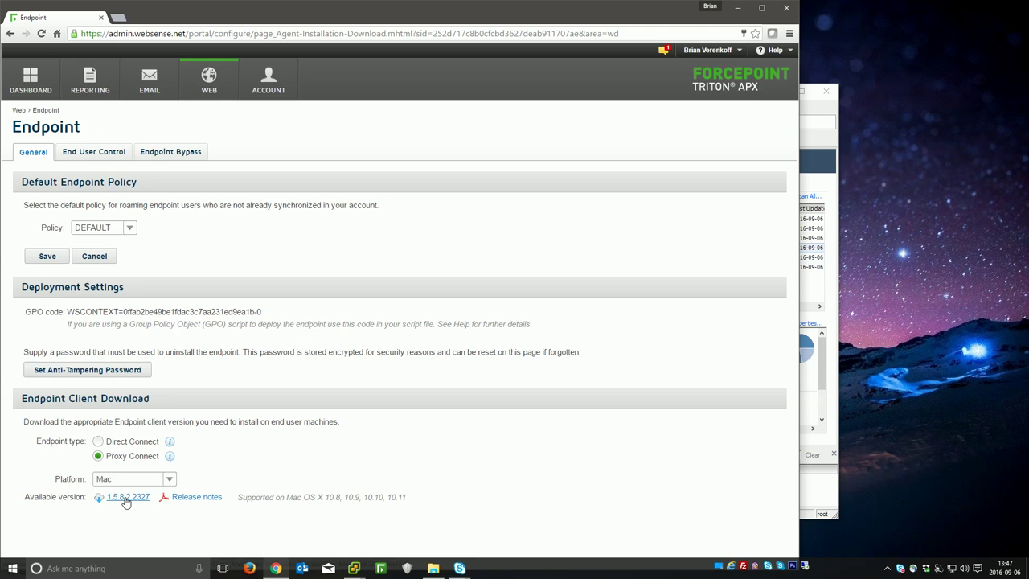
click(121, 499)
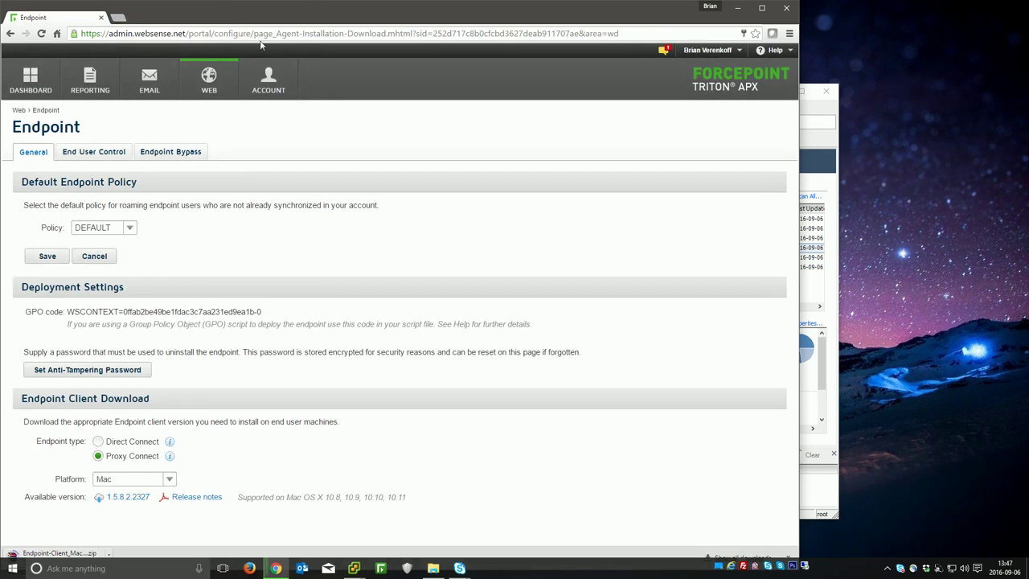
mouse_move(664, 2)
mouse_down()
mouse_move(664, 16)
mouse_move(664, 0)
mouse_up()
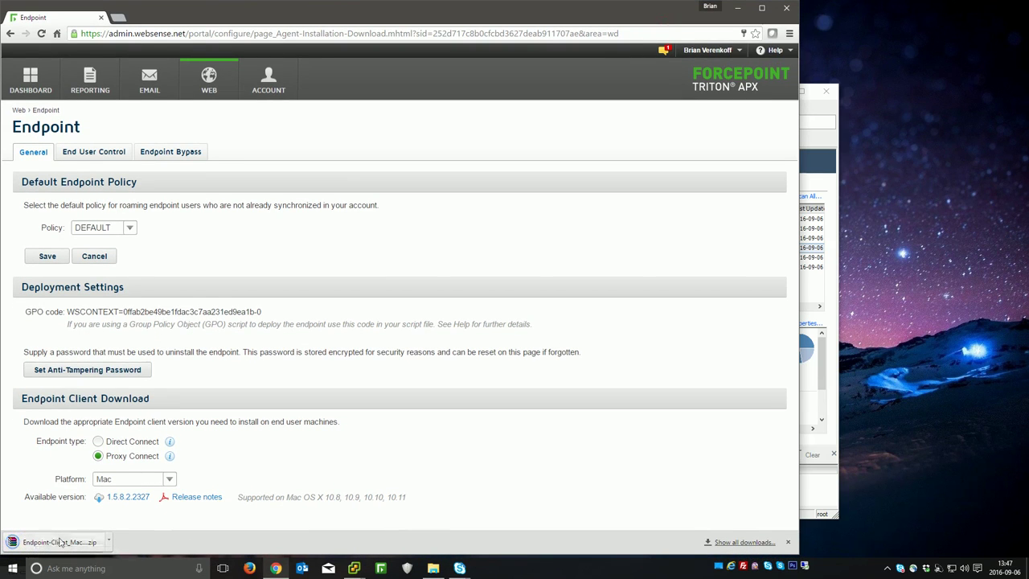
click(787, 543)
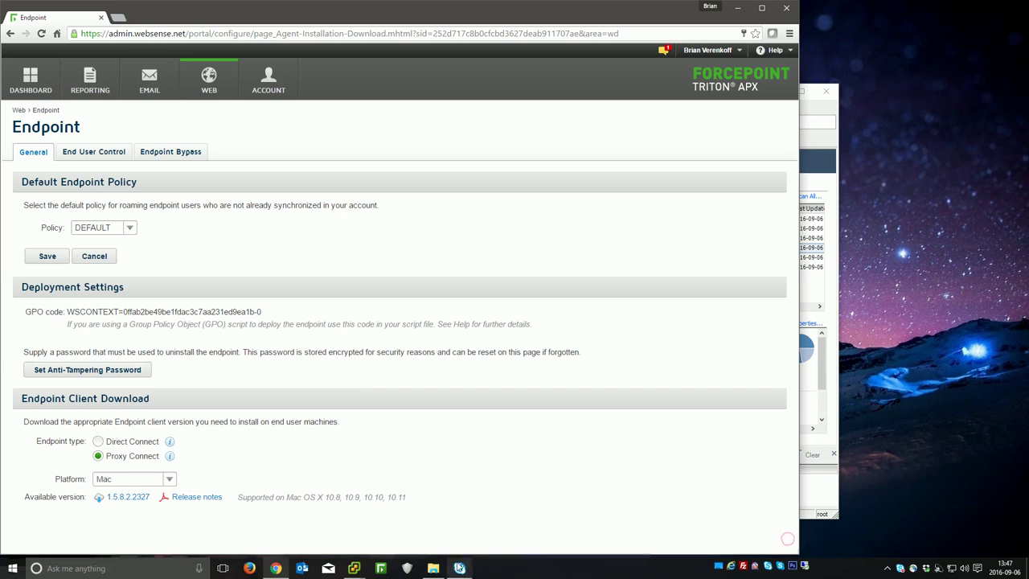
click(433, 567)
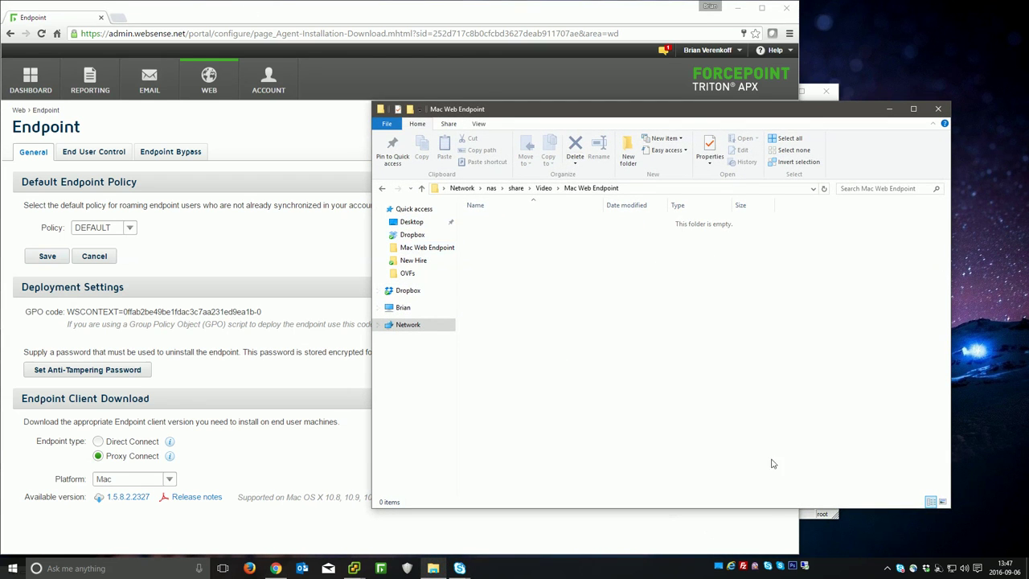
Step: Open the Desktop folder in a second window and open the Mac client zip in WinRAR
click(433, 568)
right_click(432, 567)
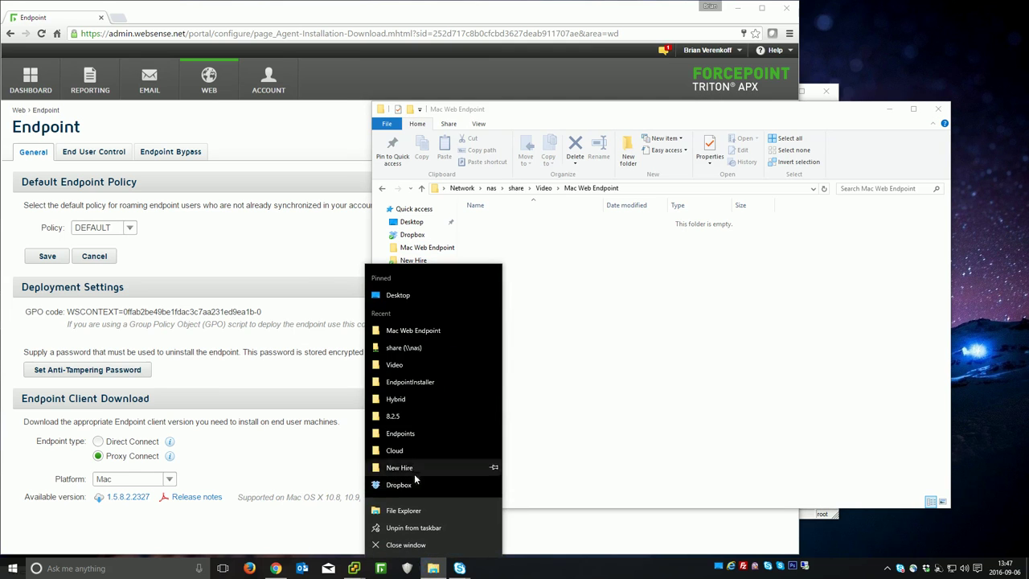
click(429, 296)
drag(423, 135, 262, 133)
double_click(273, 283)
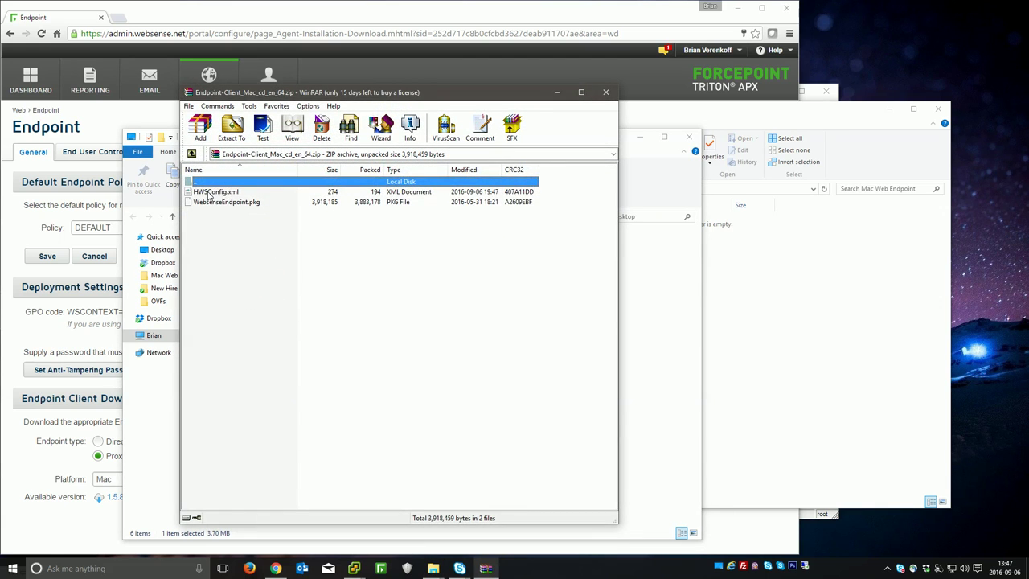
Step: Drag HWSConfig.xml and WebsenseEndpoint.pkg from the zip into the Mac Web Endpoint folder
click(209, 193)
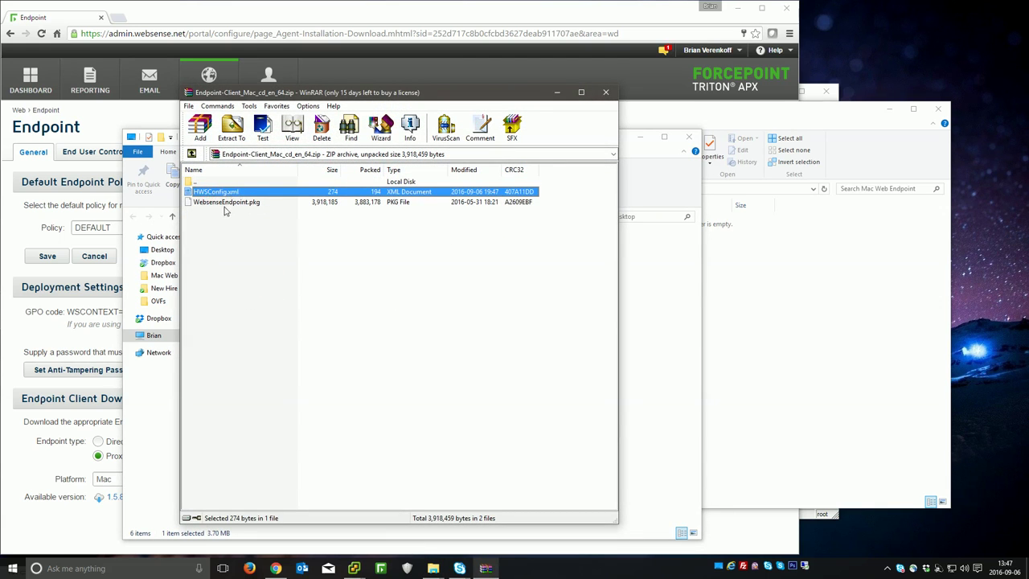
click(226, 205)
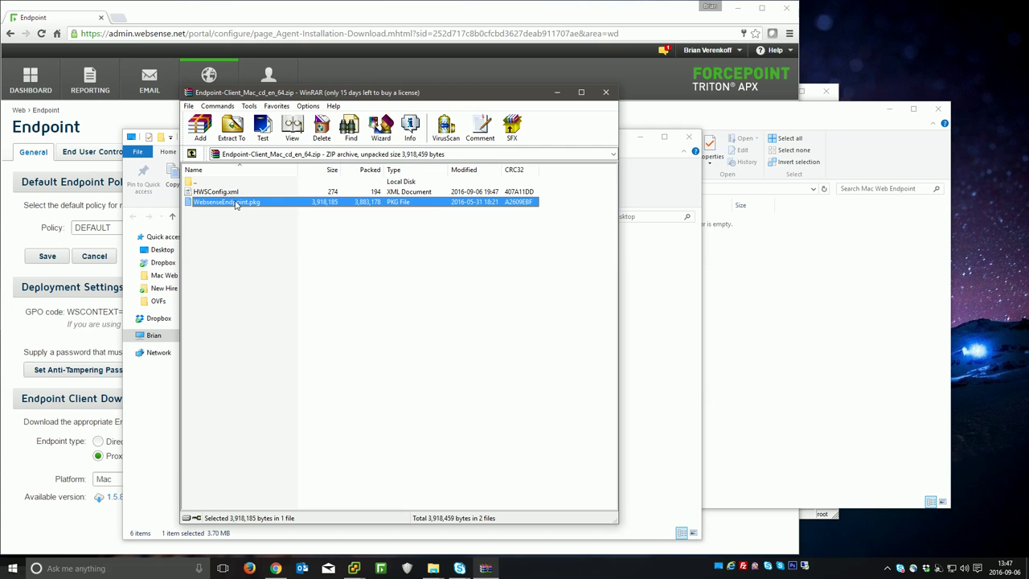
shift+click(217, 193)
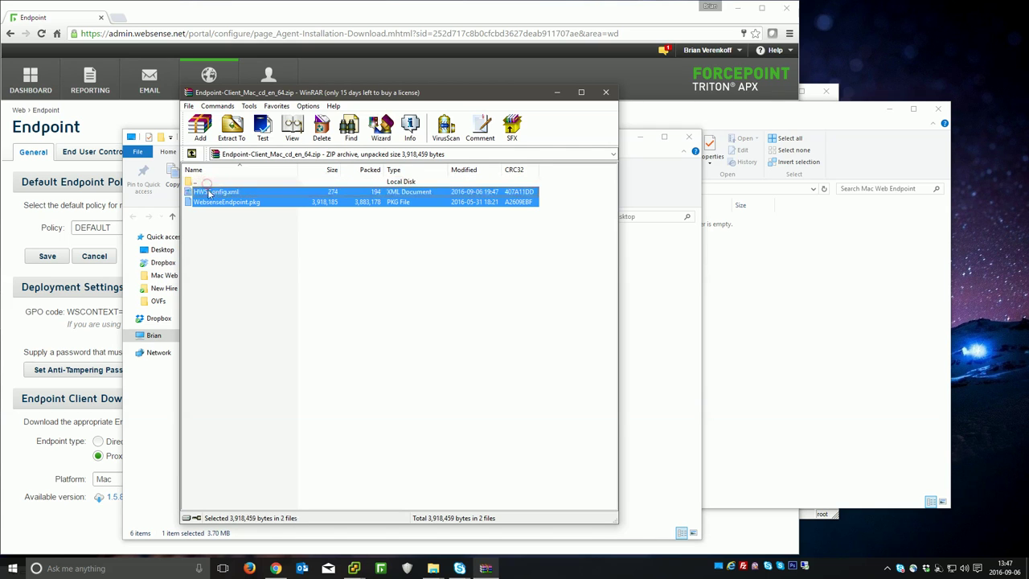
drag(217, 193, 788, 315)
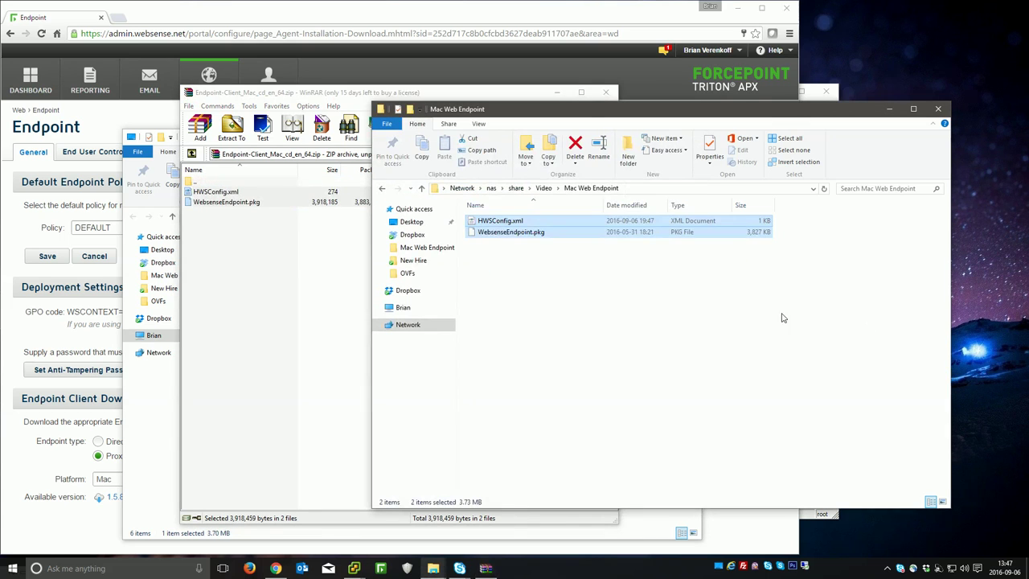
click(760, 319)
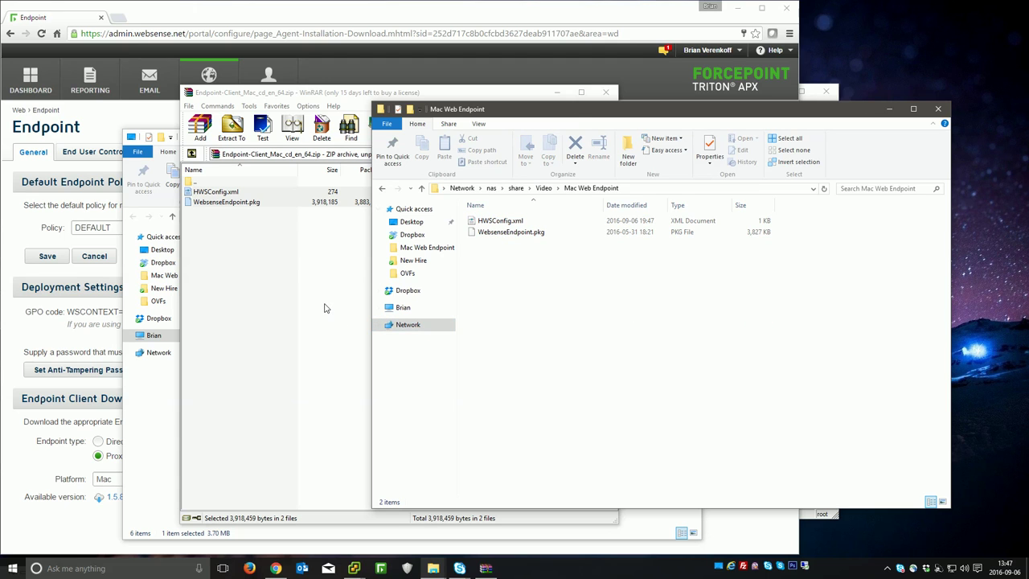
Step: Close the WinRAR archive and the Desktop folder window
click(605, 92)
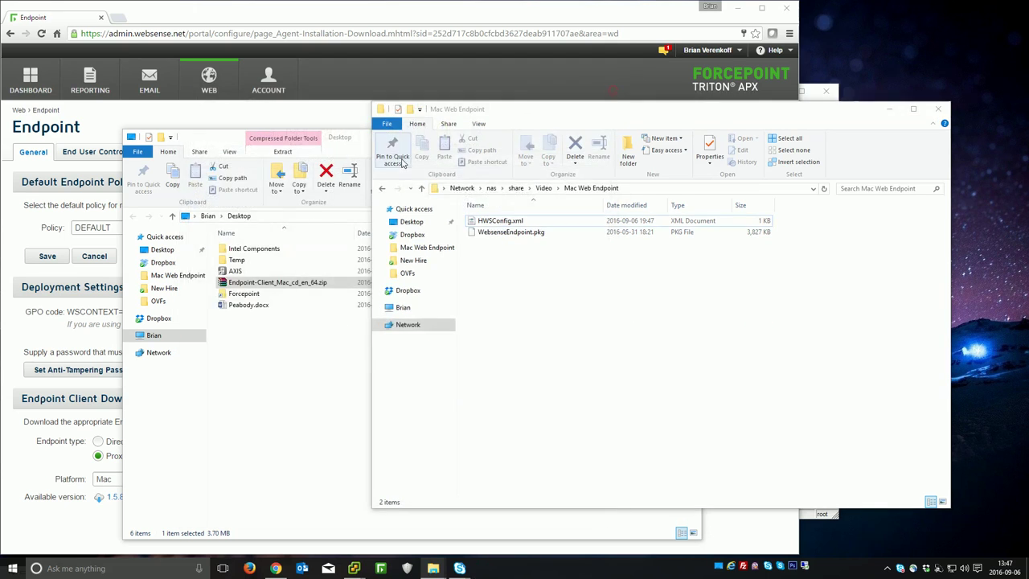
click(687, 136)
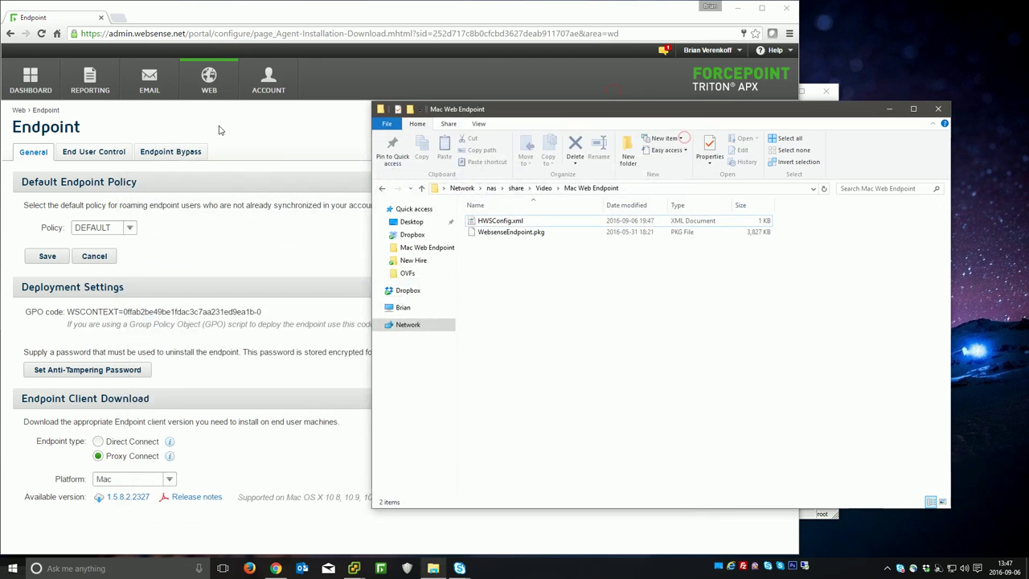
click(559, 336)
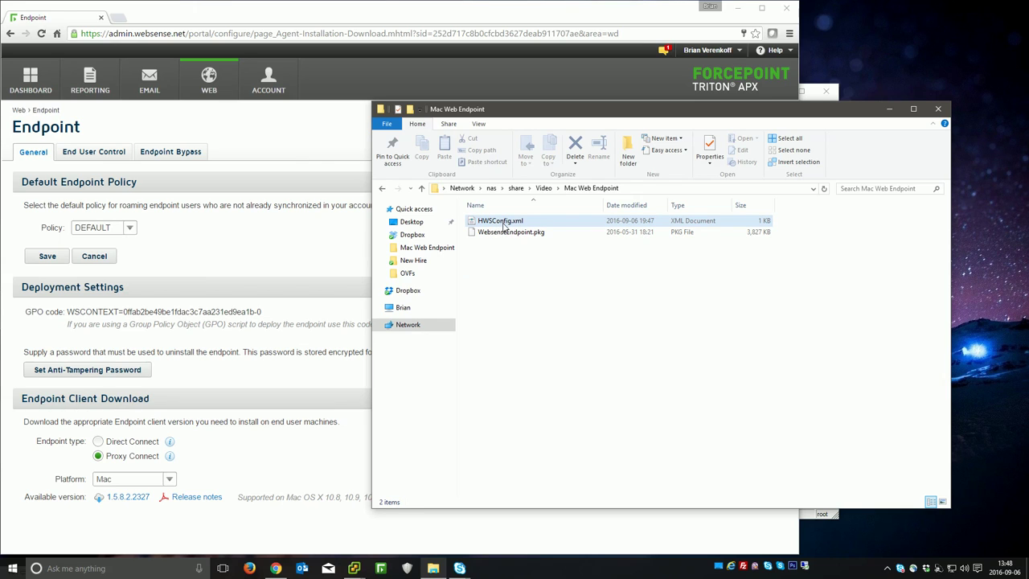
right_click(504, 227)
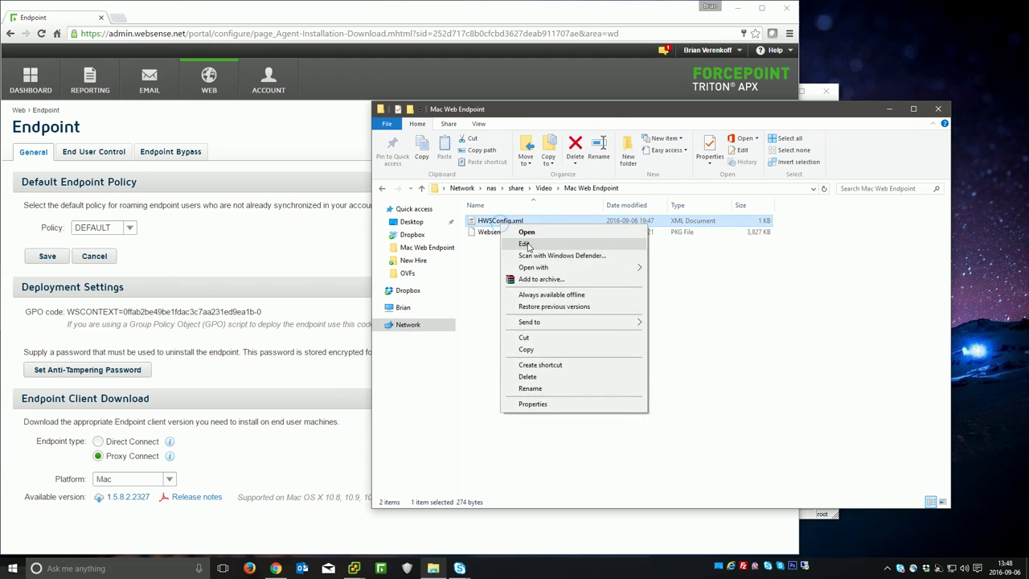
Step: Open HWSConfig.xml in Notepad and select its InitContext GUID value
click(526, 240)
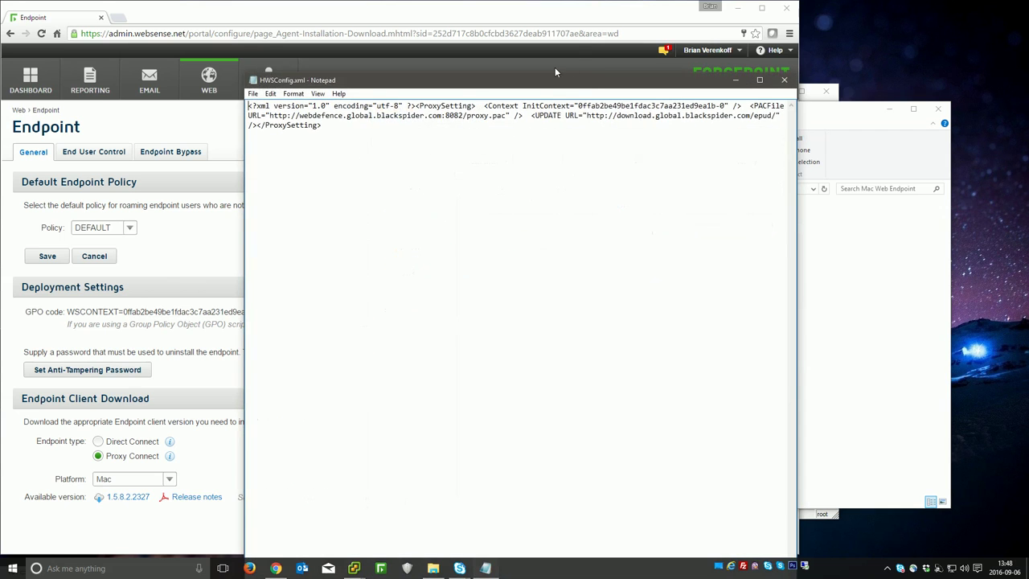
click(734, 79)
click(814, 243)
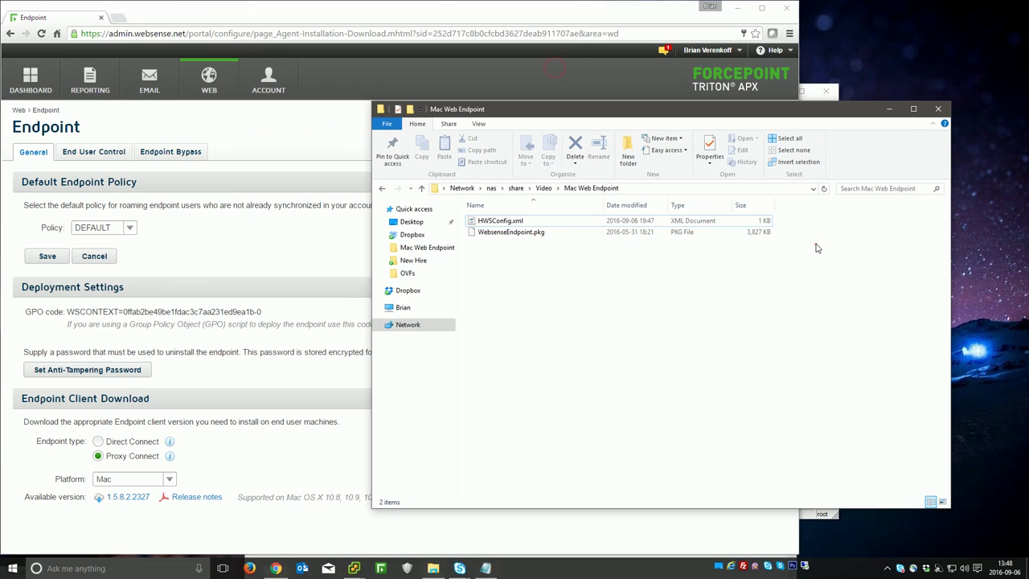
click(485, 569)
double_click(578, 105)
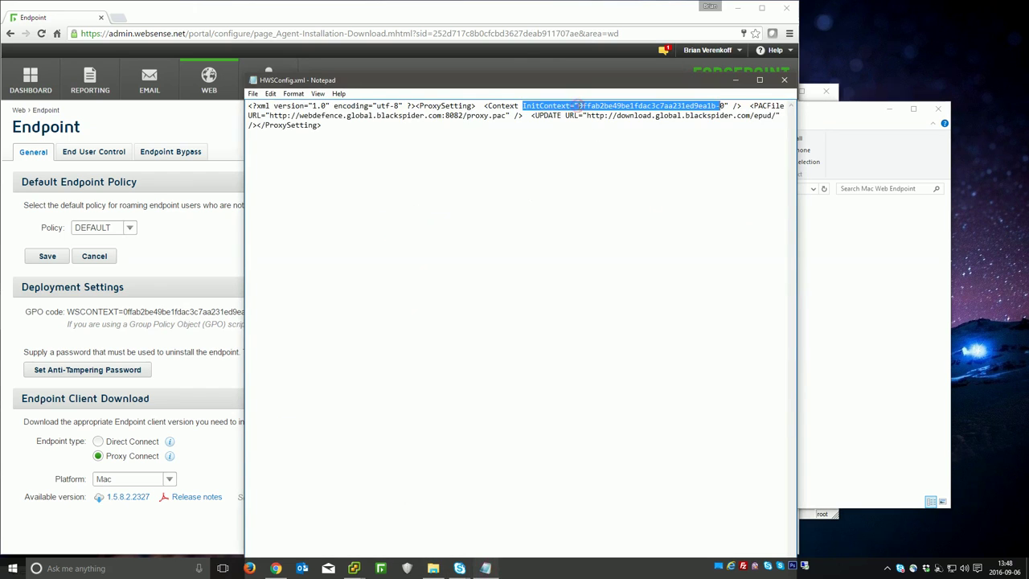
drag(578, 106, 728, 107)
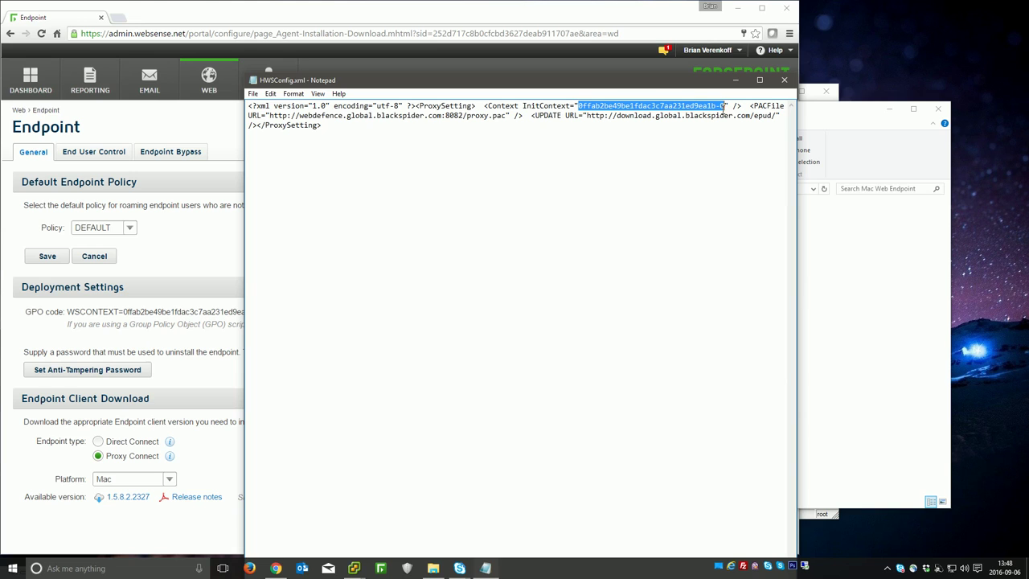
Step: Arrange the Notepad and TRITON browser windows side by side to compare them
drag(328, 80, 324, 61)
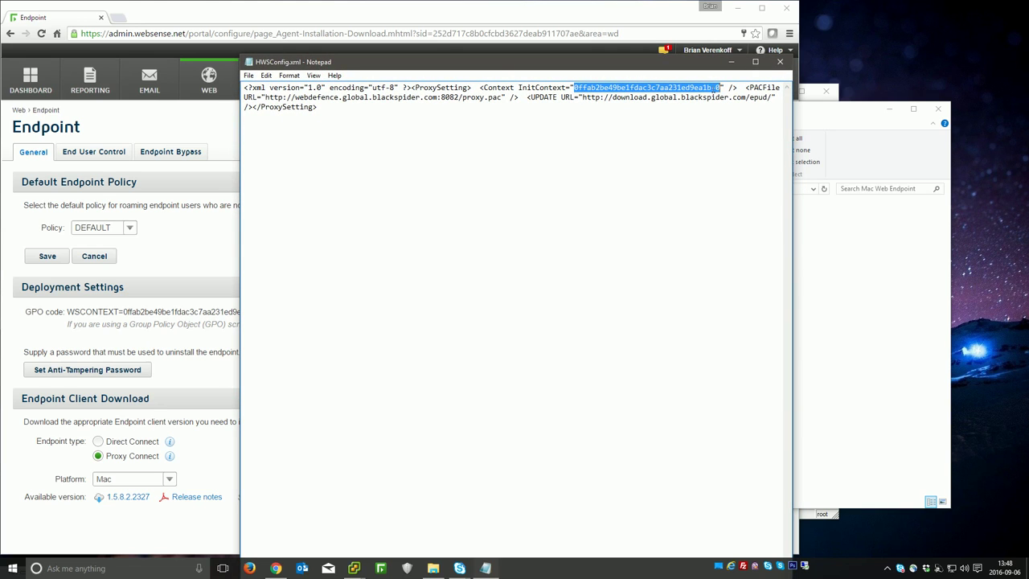
drag(632, 71, 866, 40)
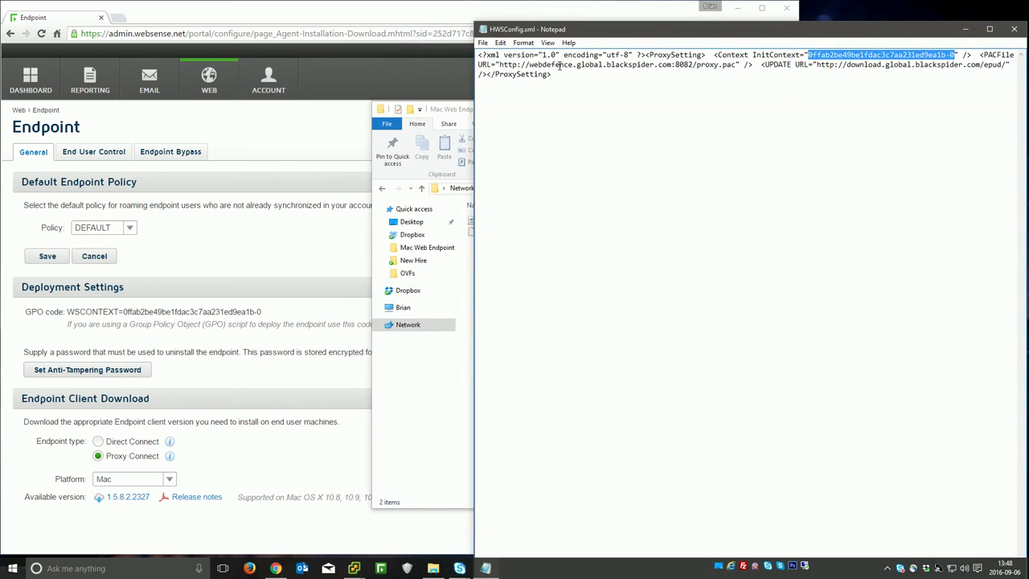
click(315, 16)
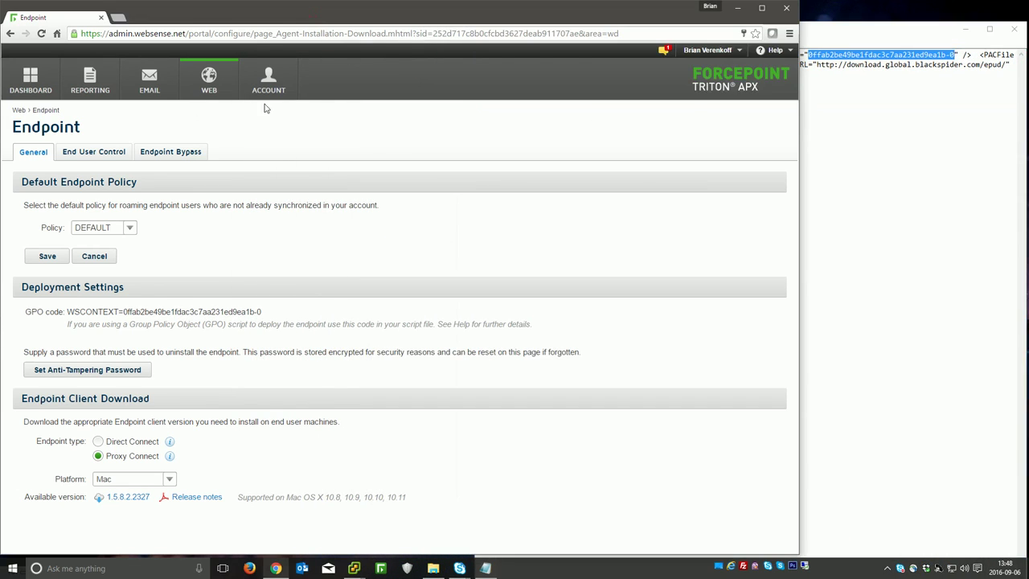
drag(799, 108, 689, 108)
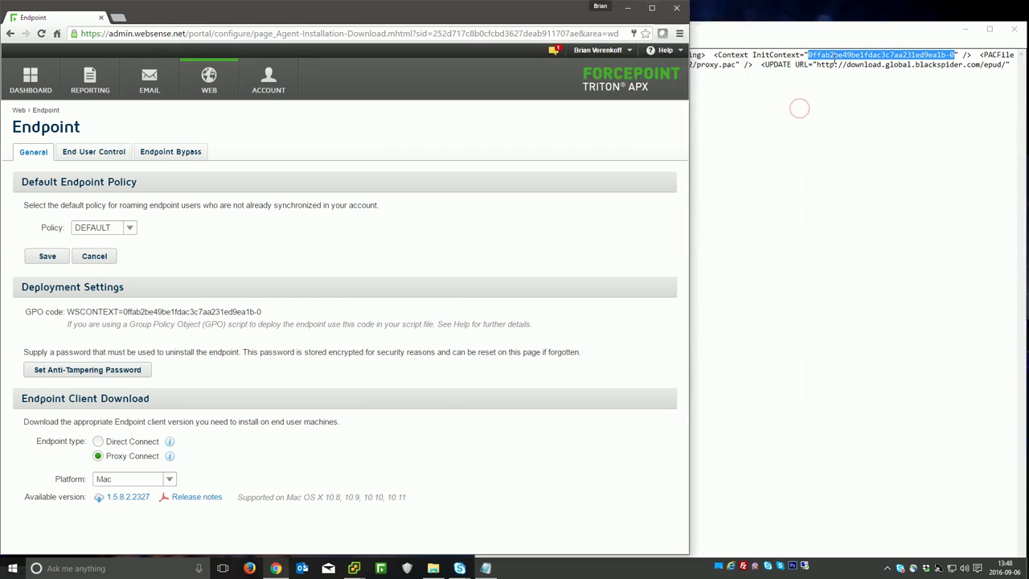
click(799, 108)
drag(476, 20, 530, 13)
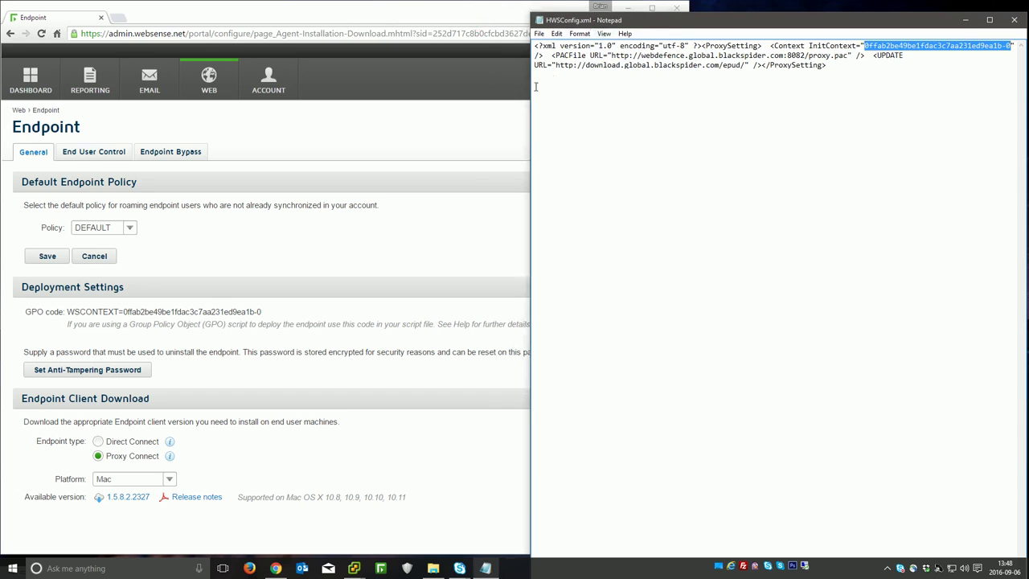
drag(531, 93, 464, 92)
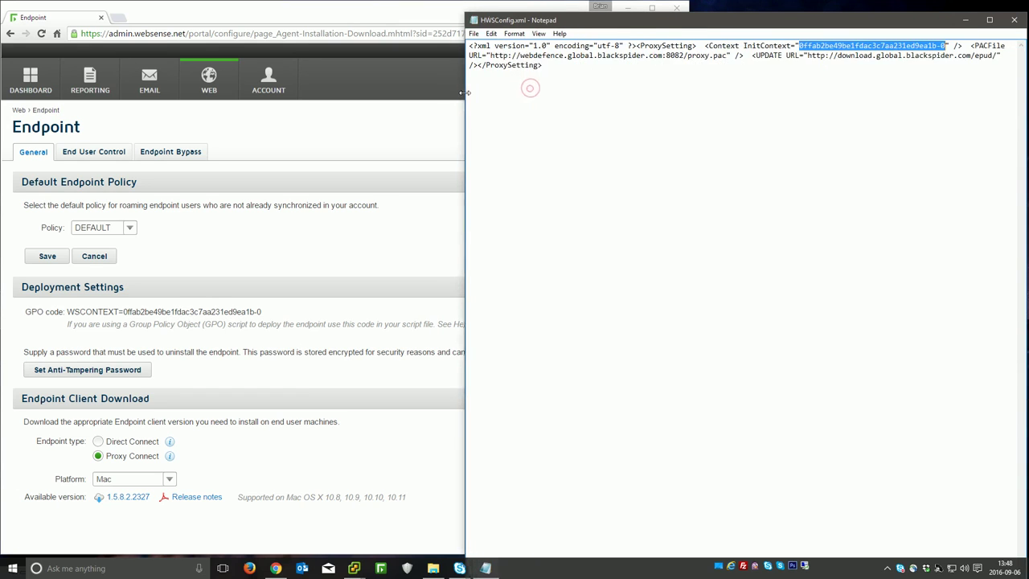
drag(745, 46, 778, 44)
click(768, 46)
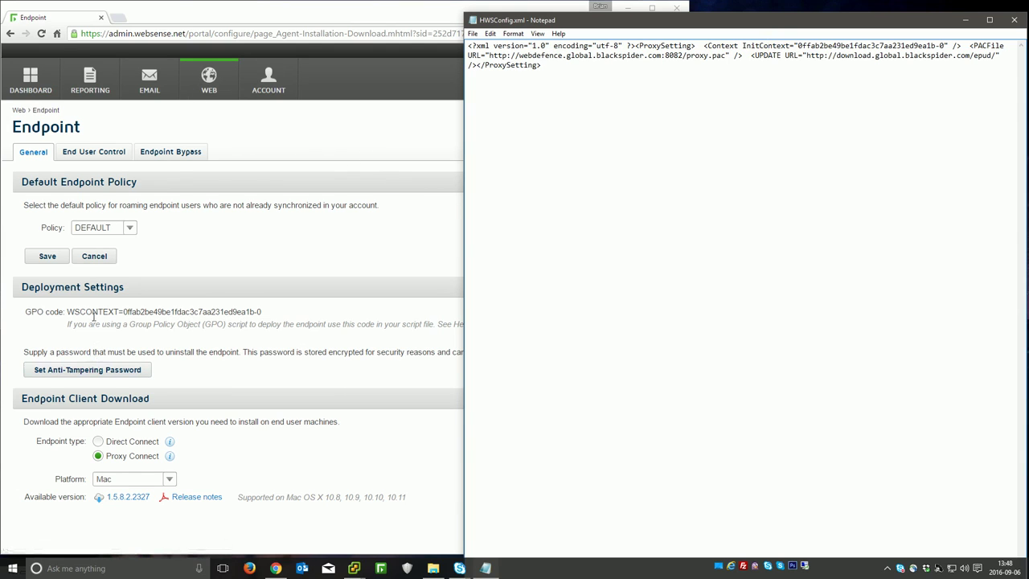
Step: Select the portal's GPO code for comparison, then select the PAC URL in HWSConfig.xml
drag(125, 312, 265, 314)
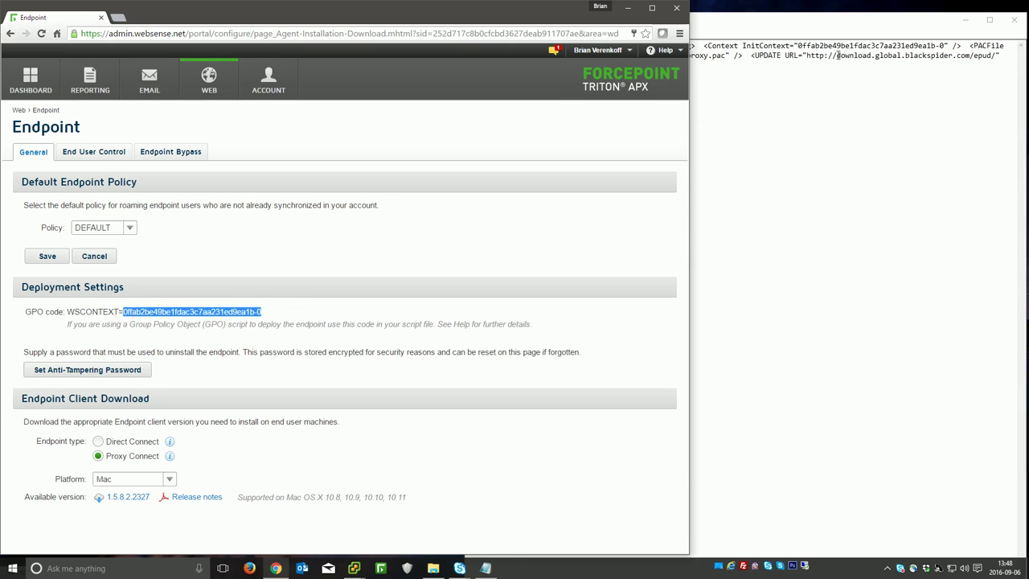
click(801, 88)
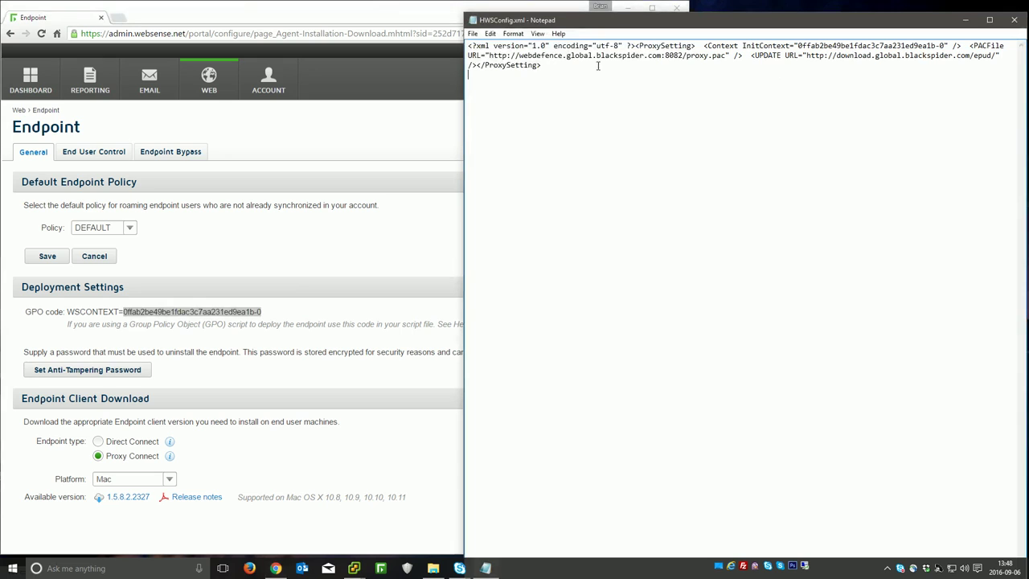
drag(489, 58, 727, 56)
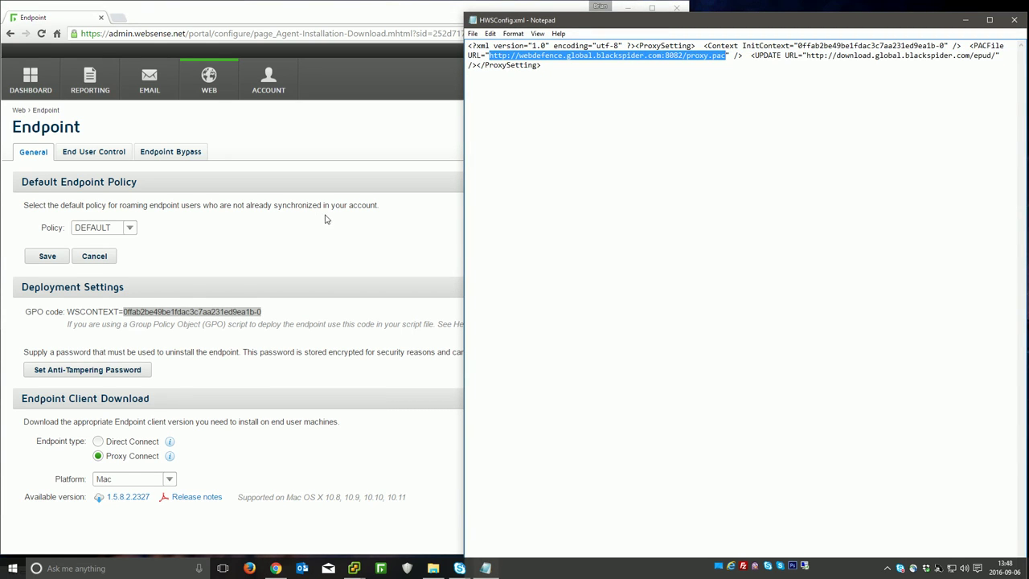
click(211, 76)
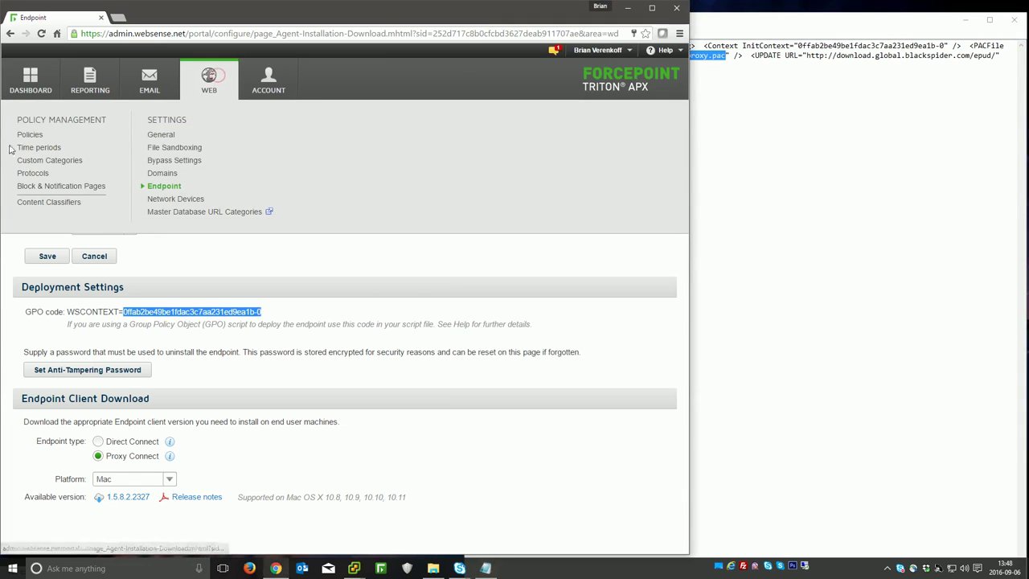
Step: Copy the Default PAC file address from the DEFAULT policy under Web > Policies
click(30, 137)
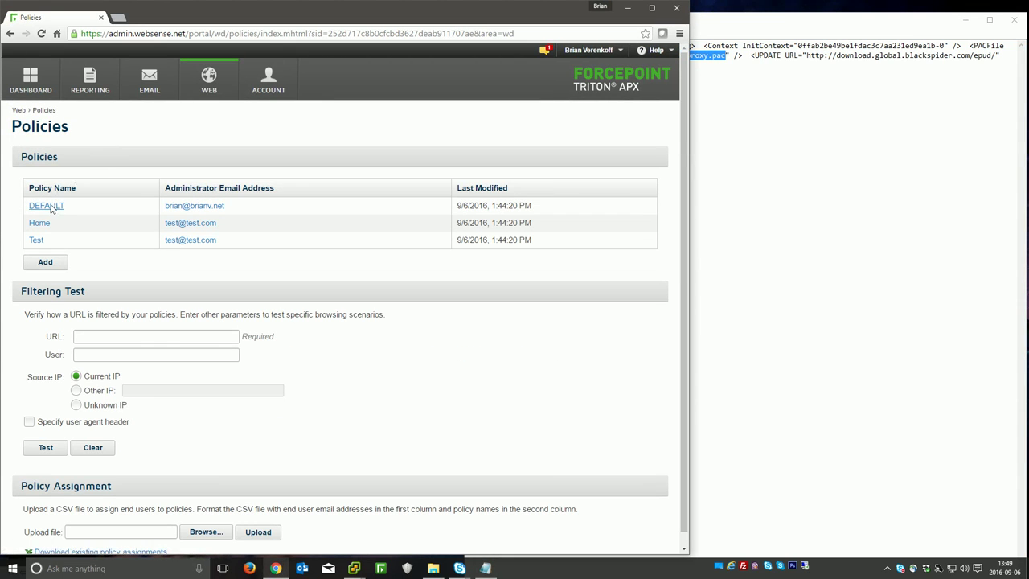
click(46, 206)
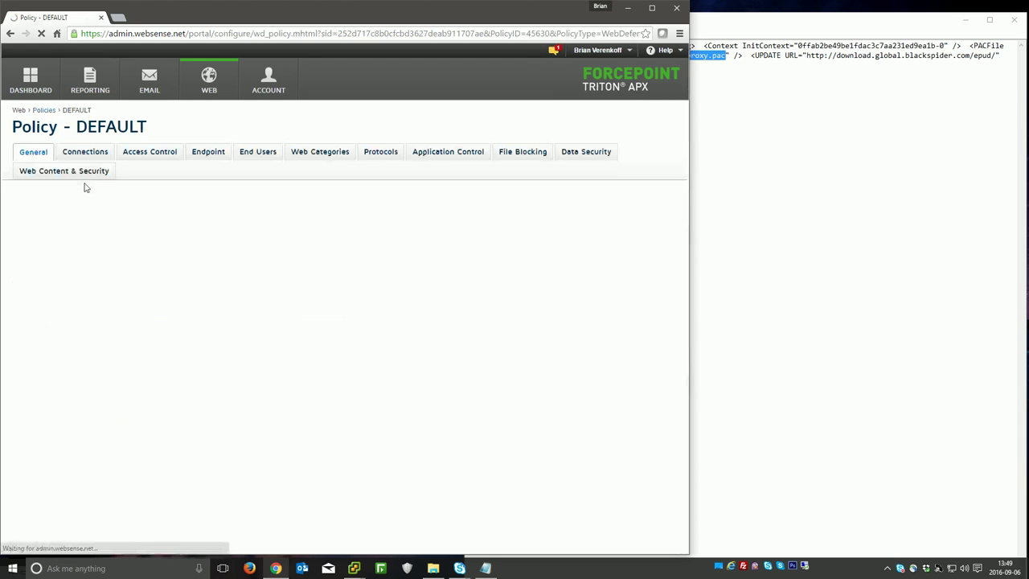
drag(397, 268, 117, 272)
key(ctrl+c)
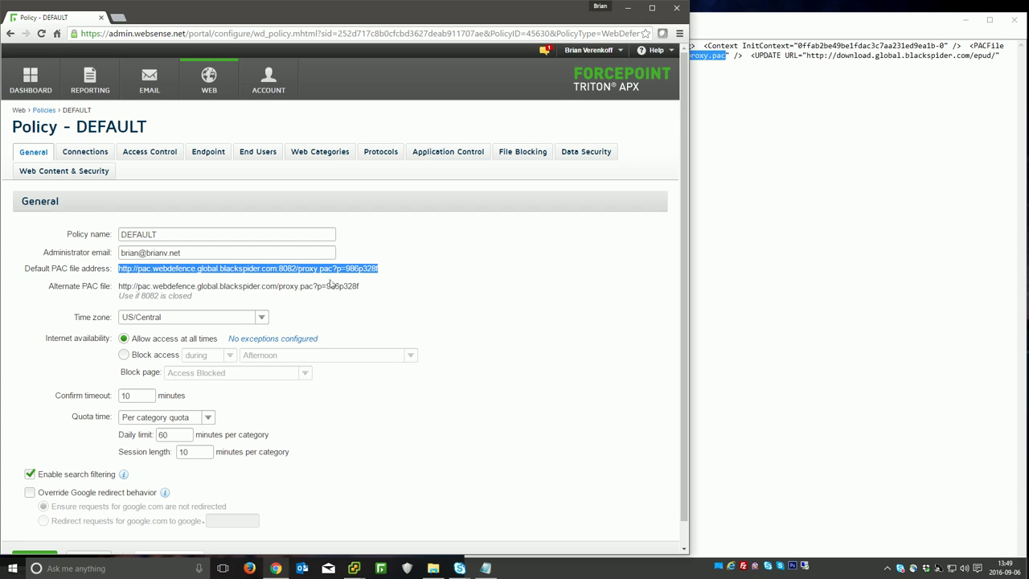
Step: Paste the PAC address over the old PACFile URL in HWSConfig.xml, keeping it on one line
click(807, 150)
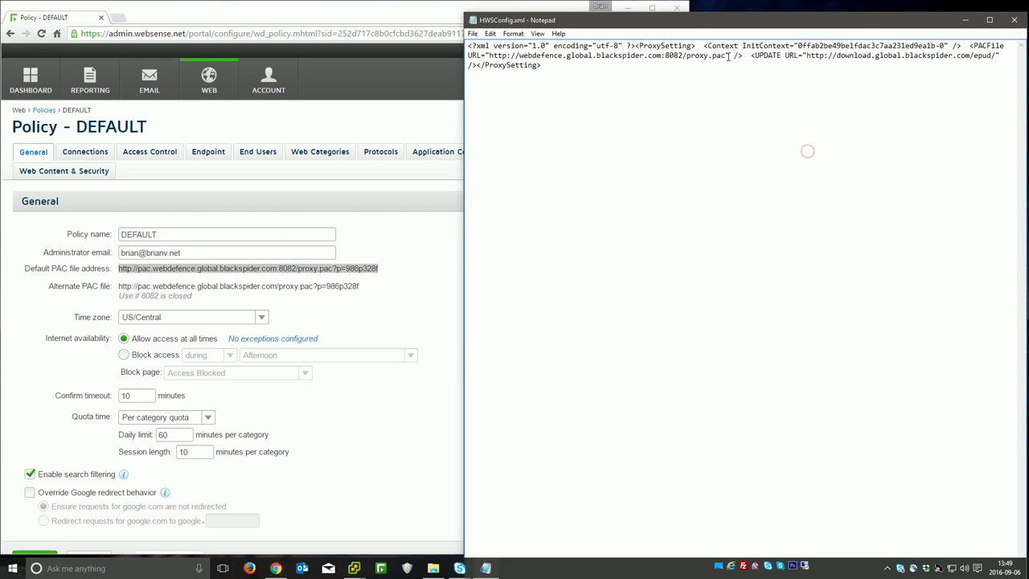
drag(729, 56, 486, 57)
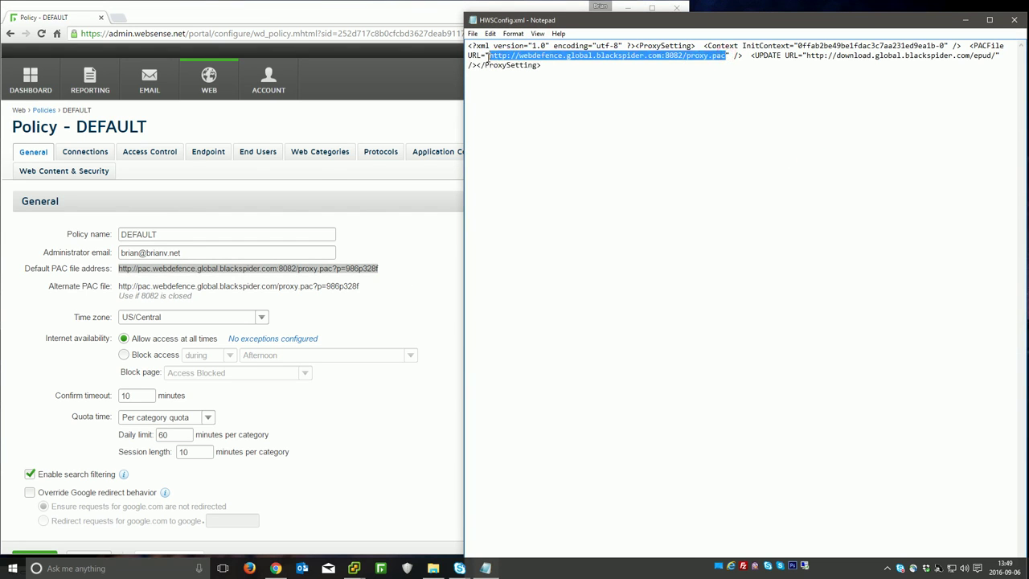
key(ctrl+v)
key(BackSpace)
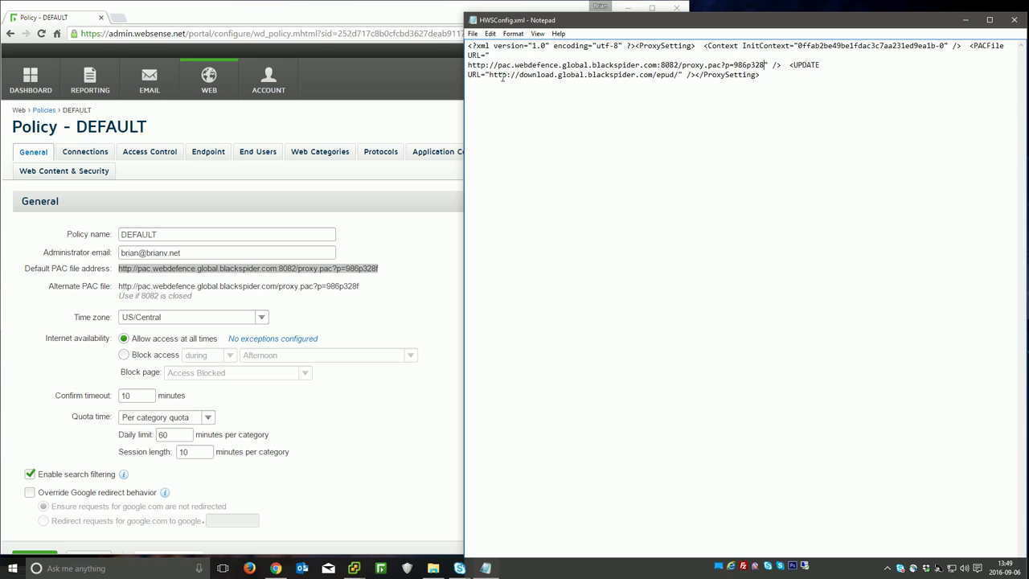
key(ctrl+z)
click(469, 64)
key(BackSpace)
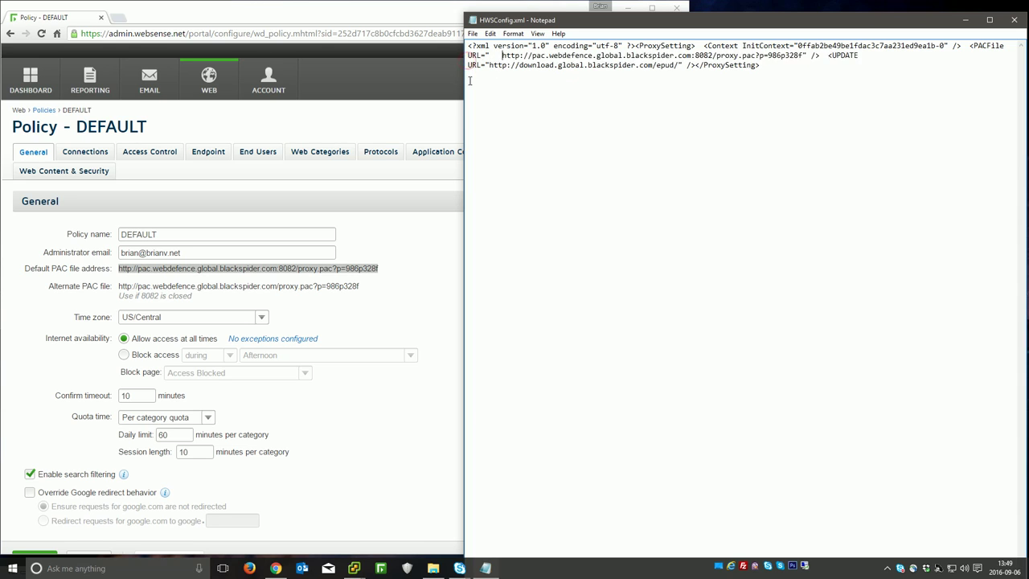
key(BackSpace)
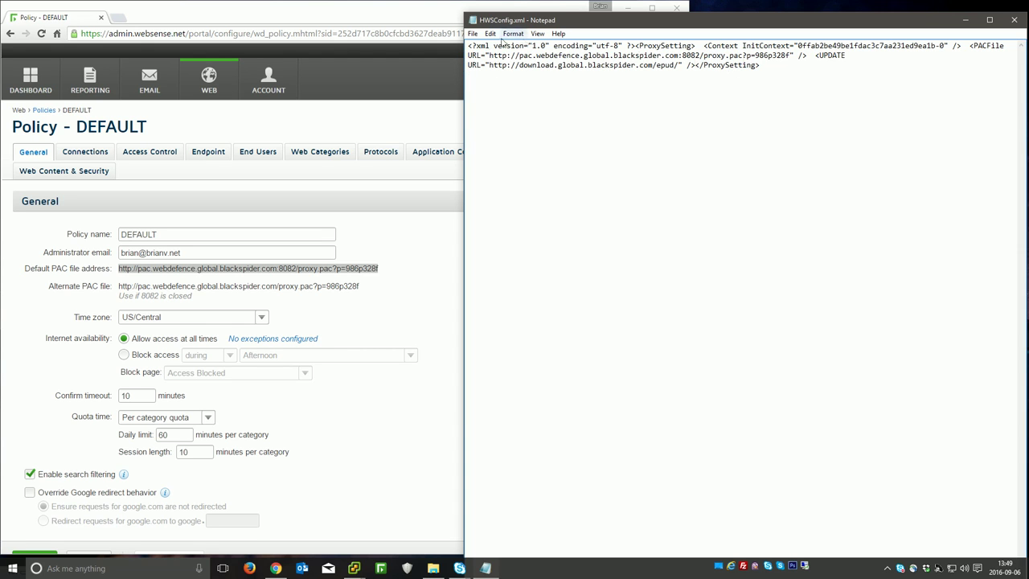
Step: Save HWSConfig.xml and close Notepad
click(473, 33)
click(498, 71)
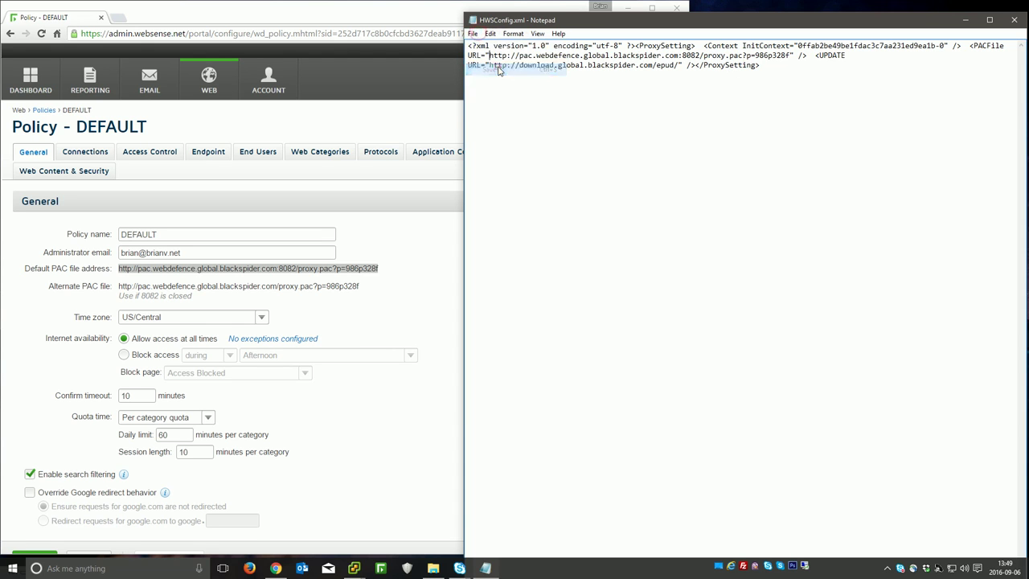
click(473, 20)
click(490, 97)
Step: In the Mac VM, load espn.com in an enlarged Chrome window, then quit Chrome
mouse_move(354, 568)
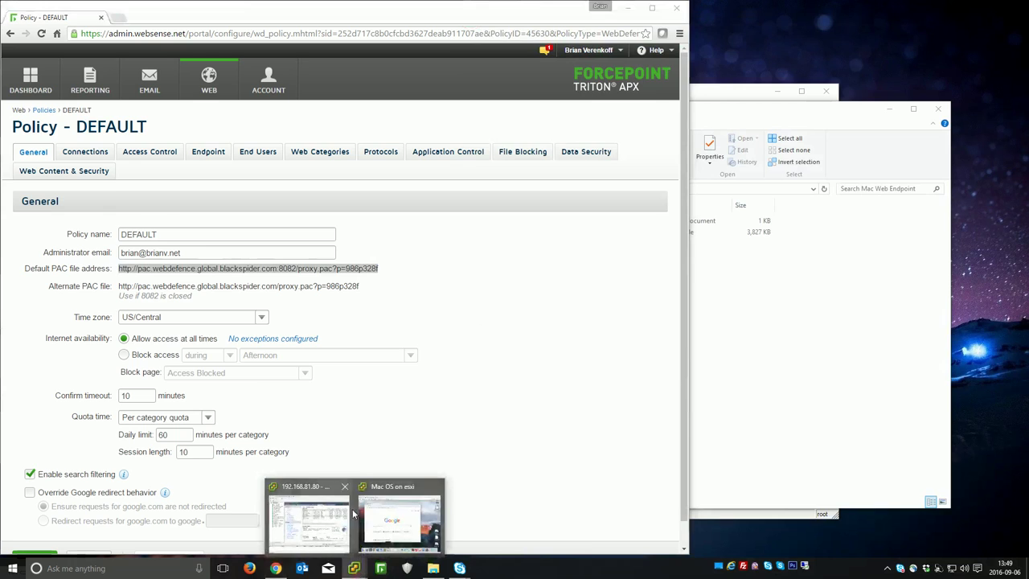
click(394, 518)
drag(415, 108, 392, 98)
drag(685, 459, 726, 493)
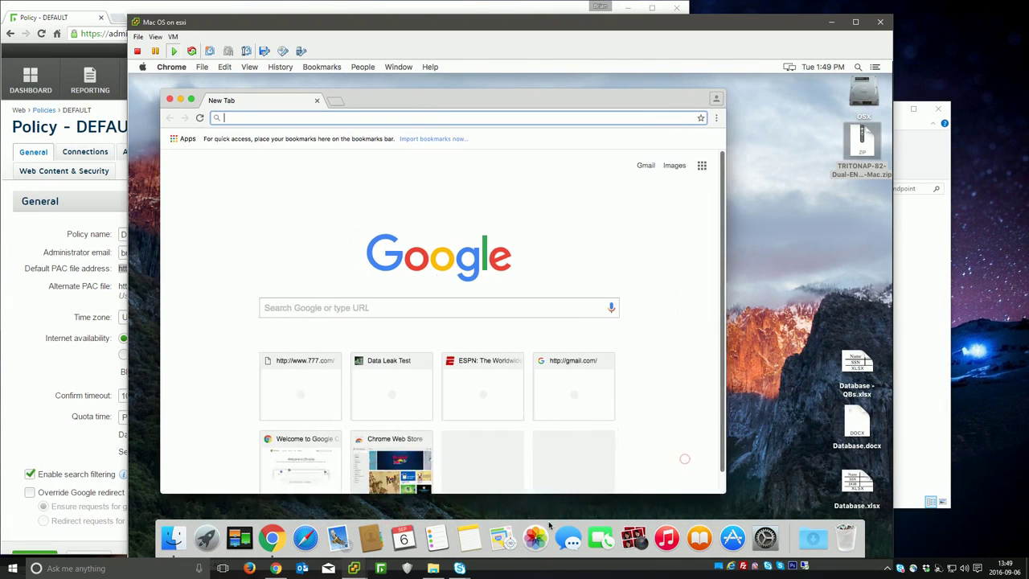
text(espn.com)
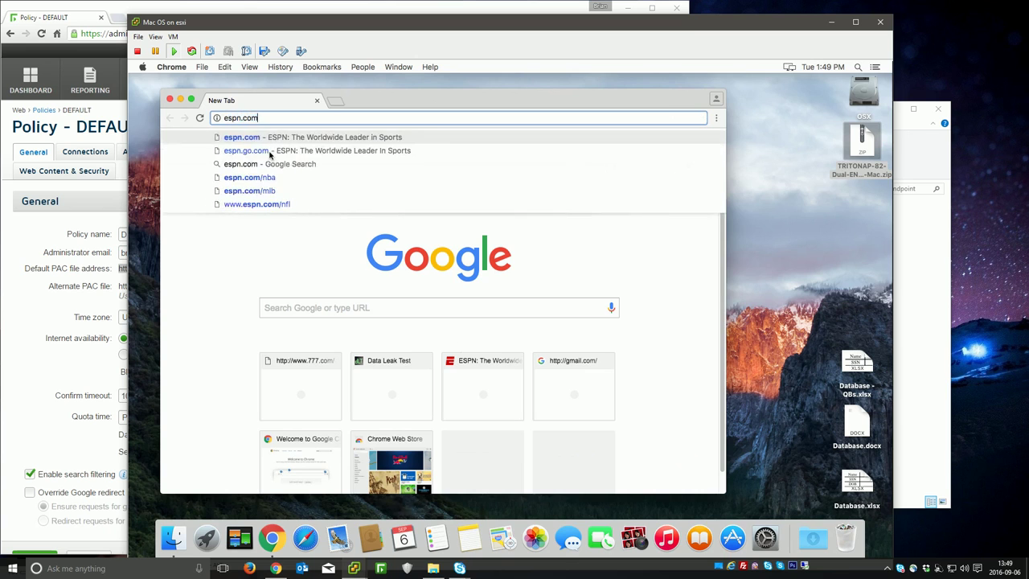
key(Return)
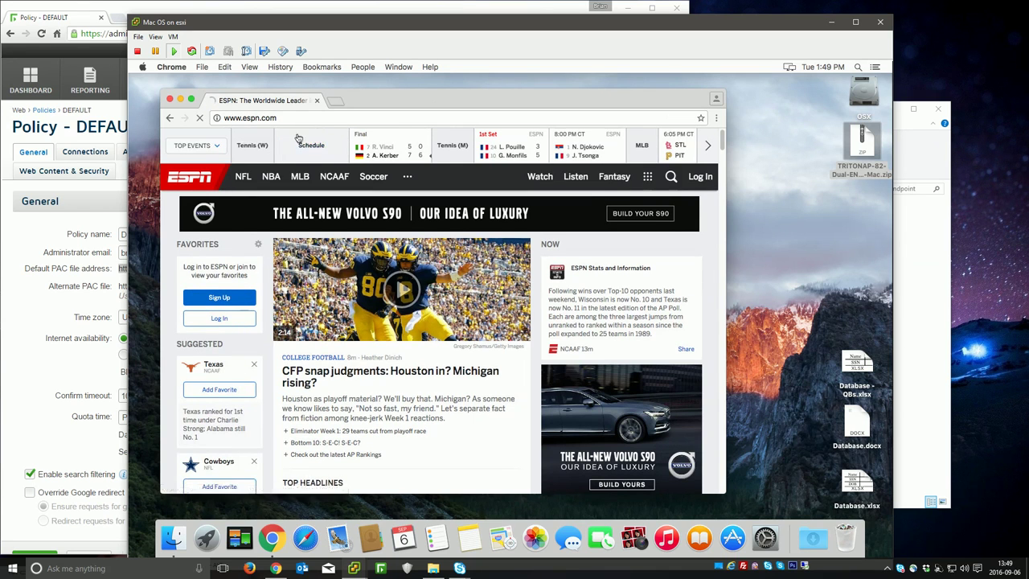
click(172, 66)
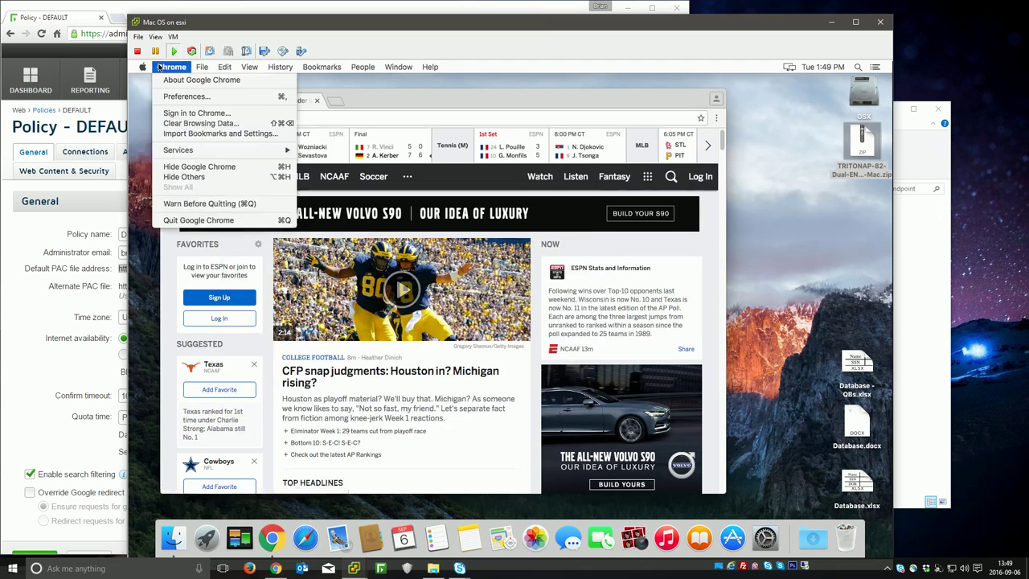
click(218, 228)
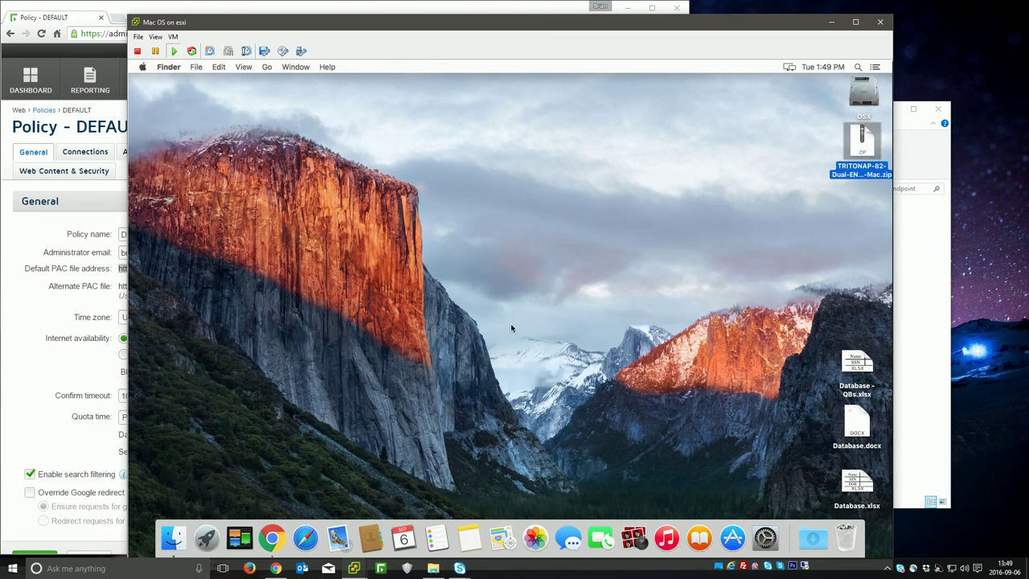
Step: Connect to smb://nas/share and drag the Mac Web Endpoint folder from Video onto the desktop
click(510, 325)
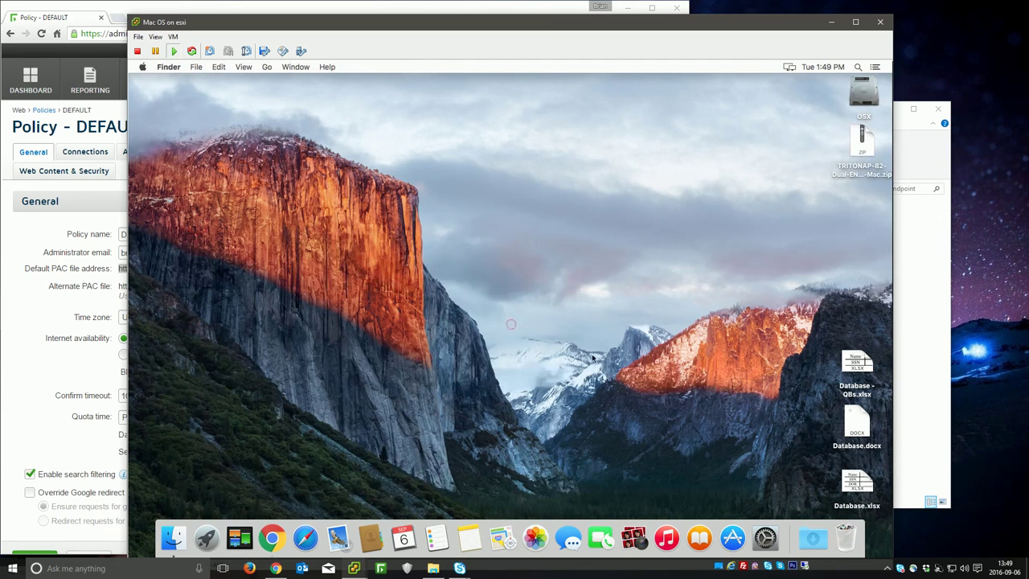
key(super+k)
click(520, 326)
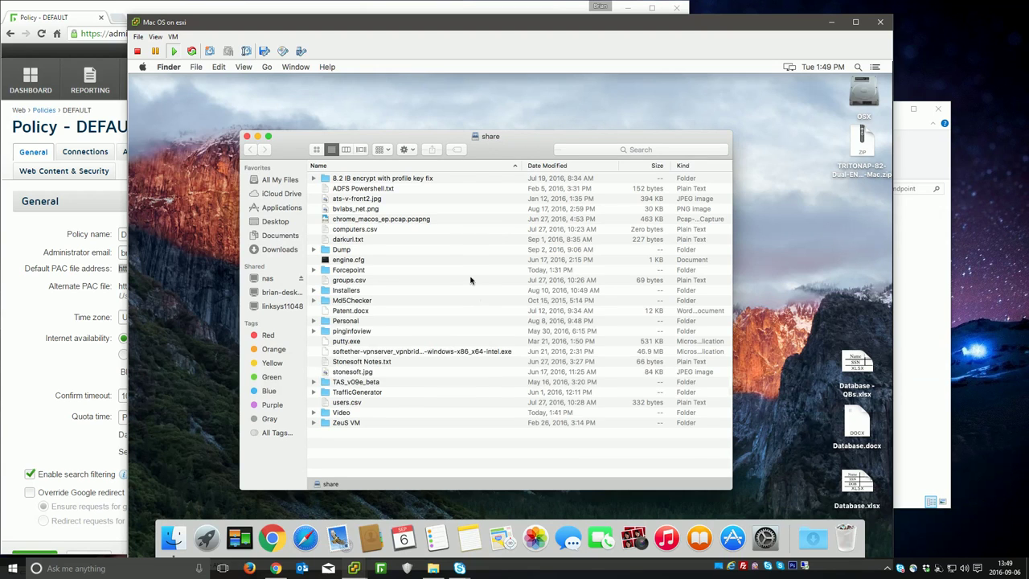
double_click(352, 416)
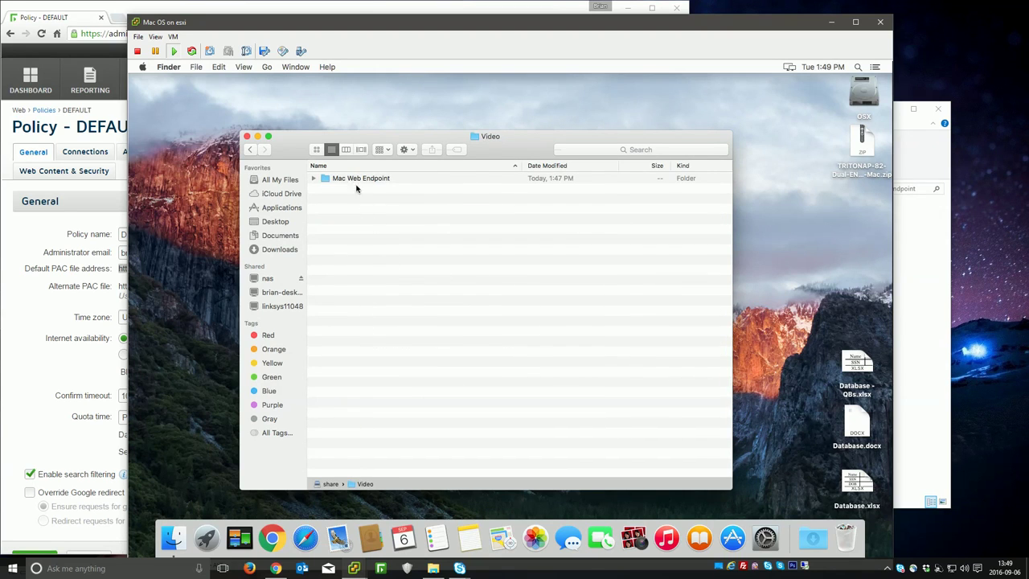
double_click(356, 179)
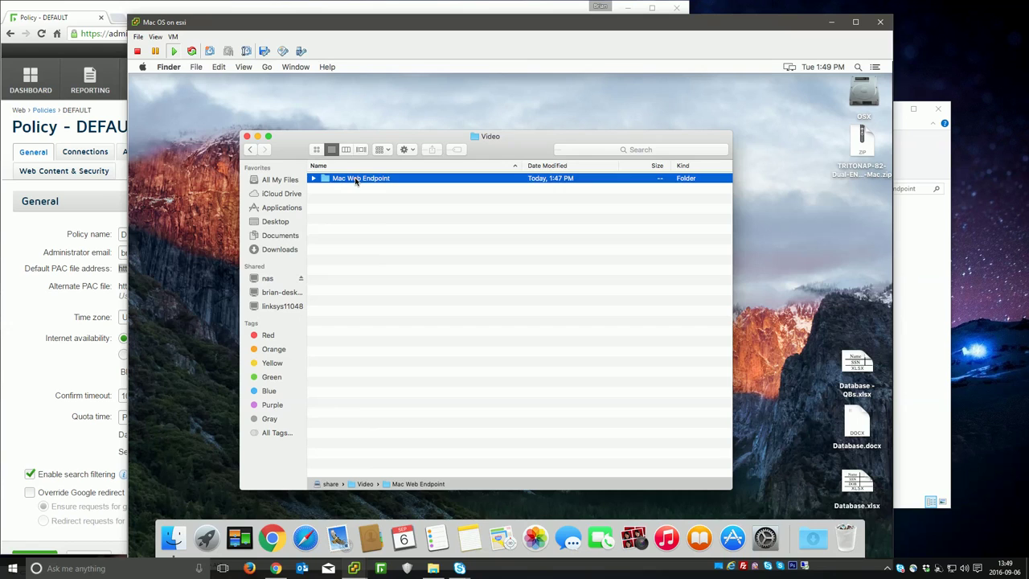
click(250, 150)
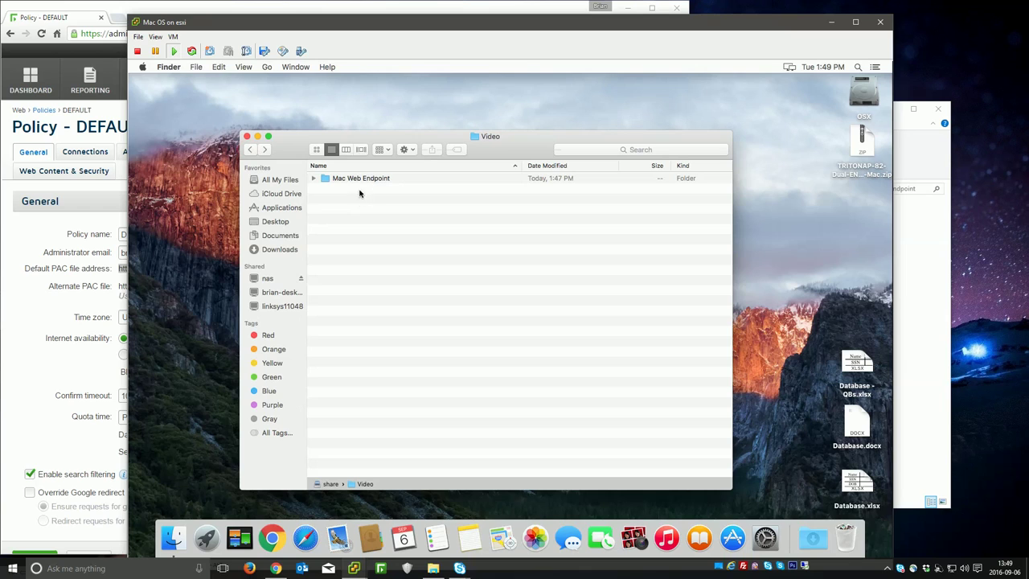
drag(352, 181, 777, 220)
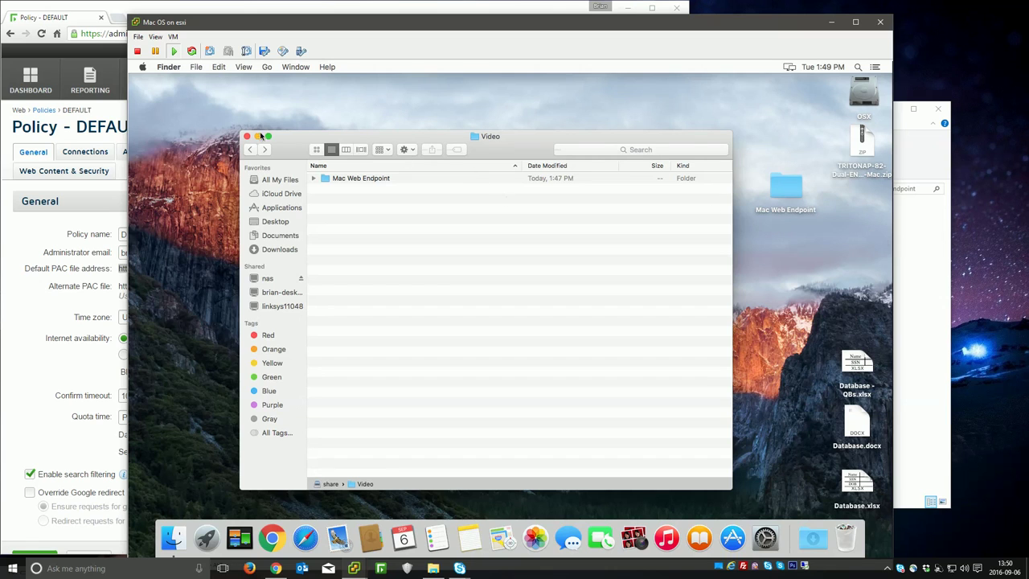
click(248, 137)
Step: Open HWSConfig.xml from the desktop Mac Web Endpoint folder in TextEdit
double_click(778, 191)
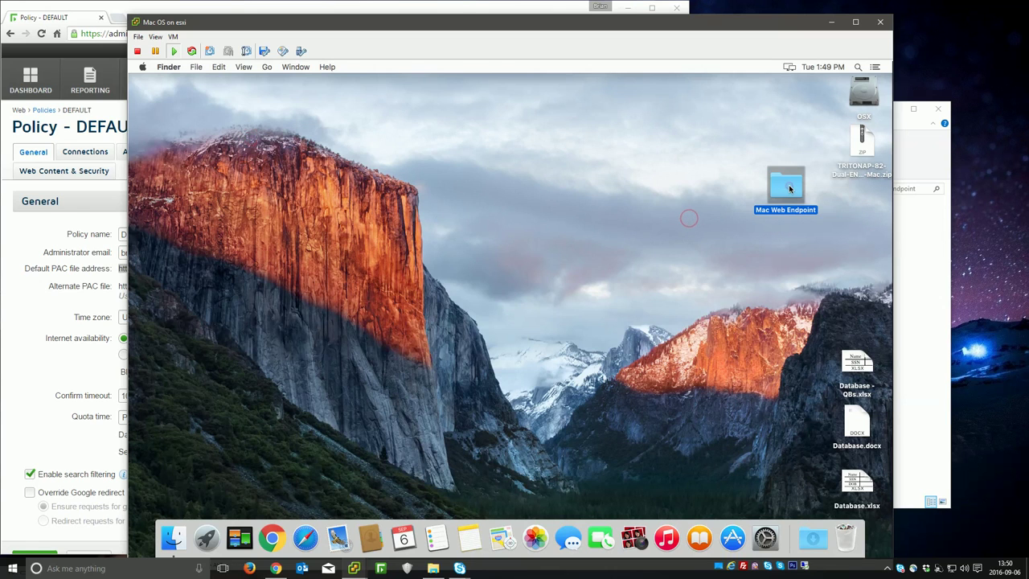
right_click(343, 182)
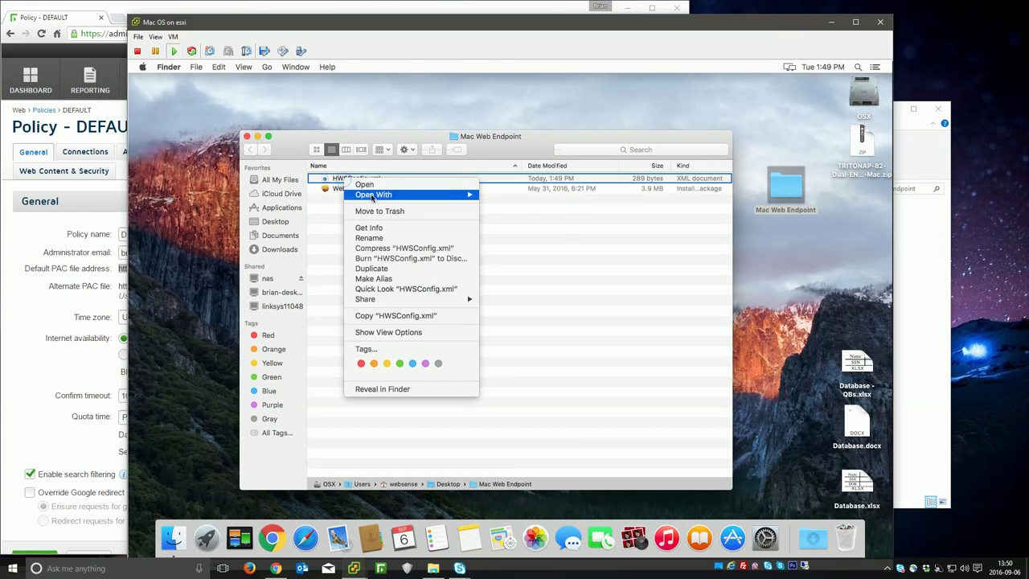
click(343, 182)
right_click(344, 182)
mouse_move(386, 191)
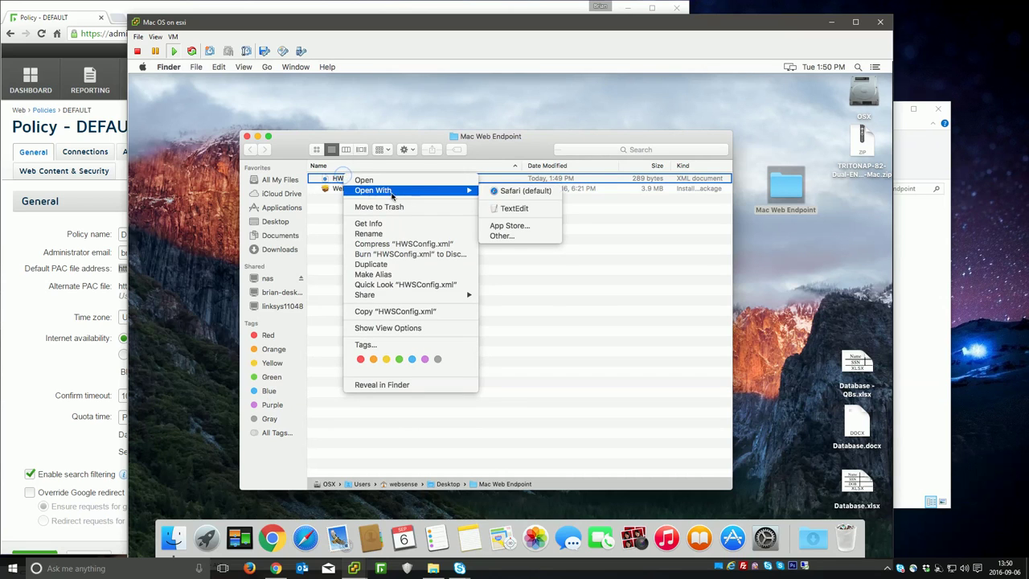
click(510, 209)
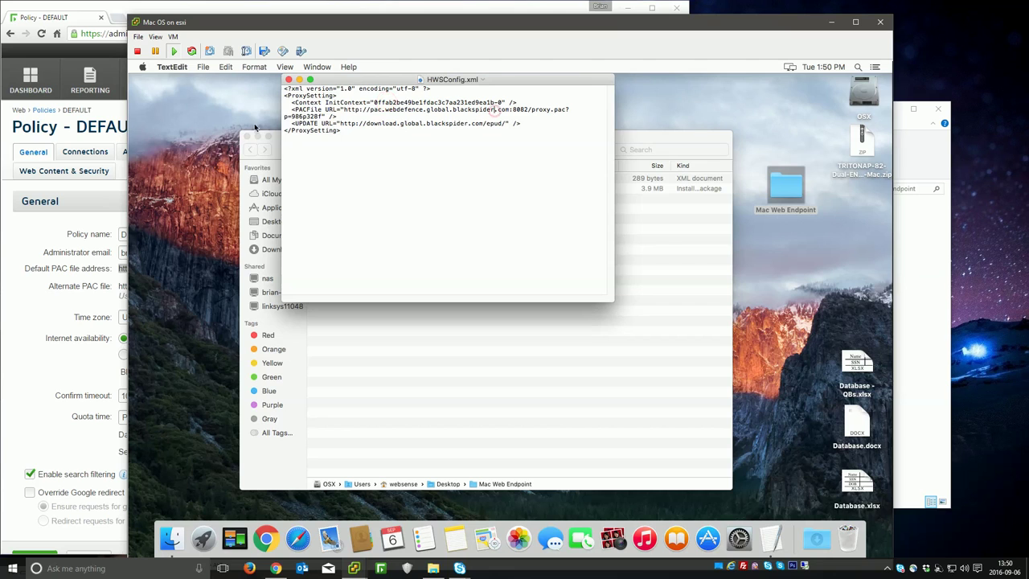
Step: Quit TextEdit and launch the WebsenseEndpoint.pkg installer
click(172, 66)
click(185, 169)
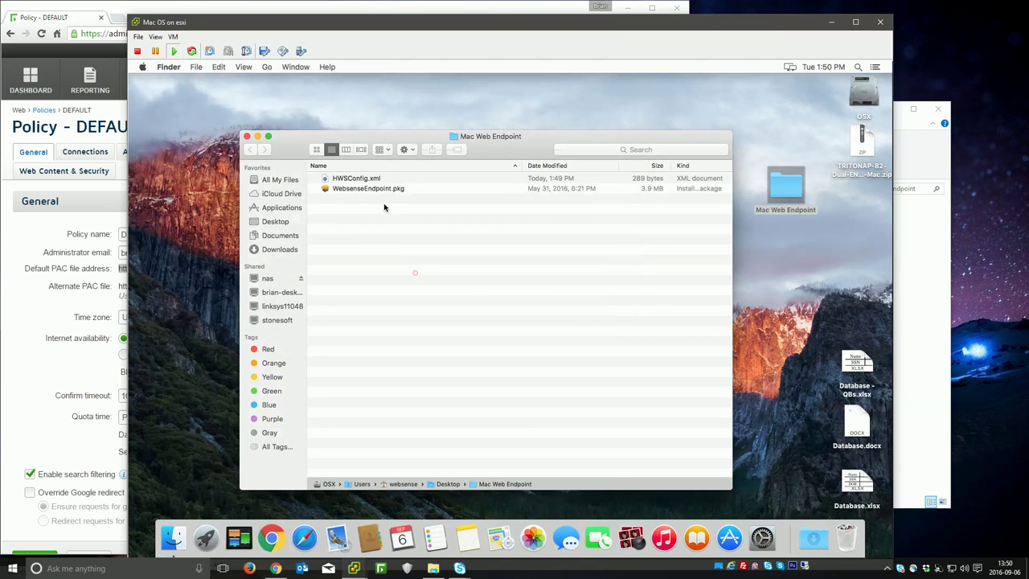
click(366, 189)
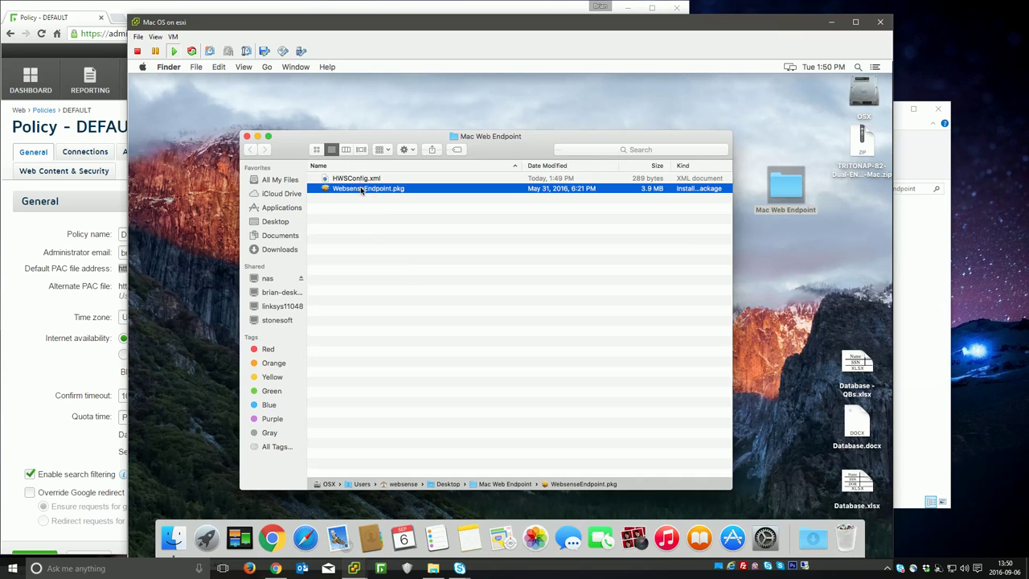
double_click(361, 189)
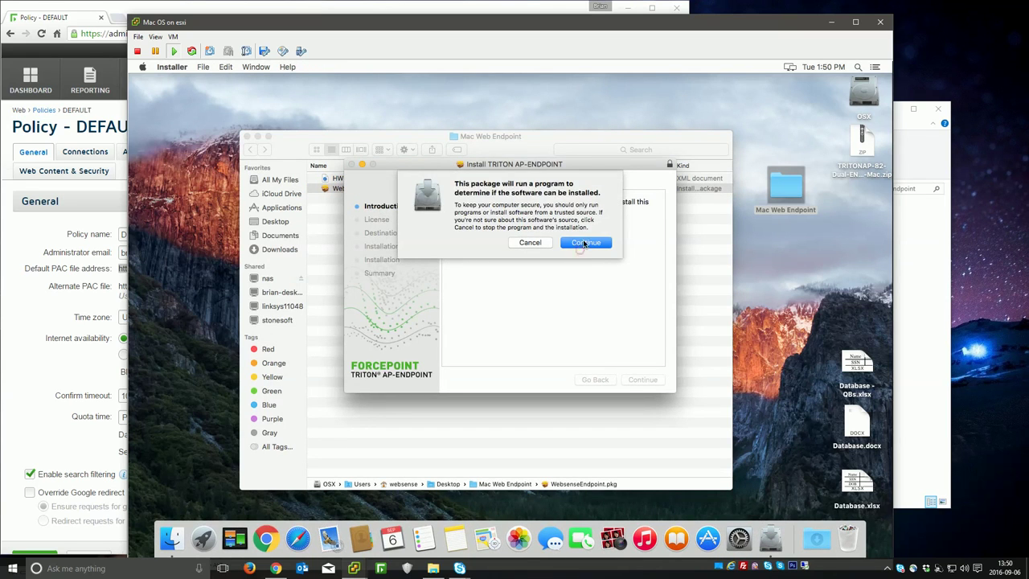
Step: Install TRITON AP-ENDPOINT on disk OSX, accepting the licence and authenticating, then close the installer
click(584, 243)
click(642, 380)
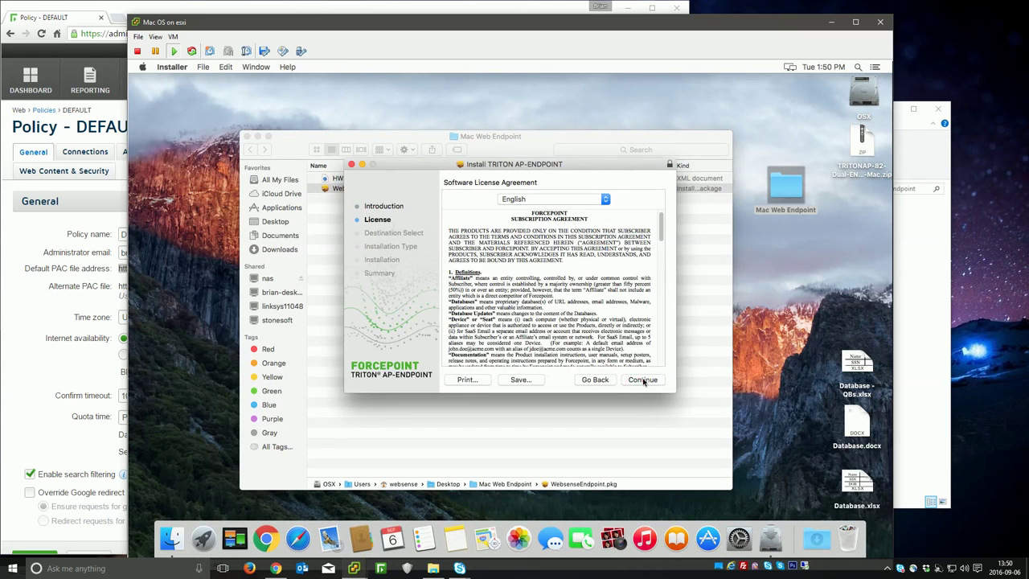
click(642, 379)
click(619, 251)
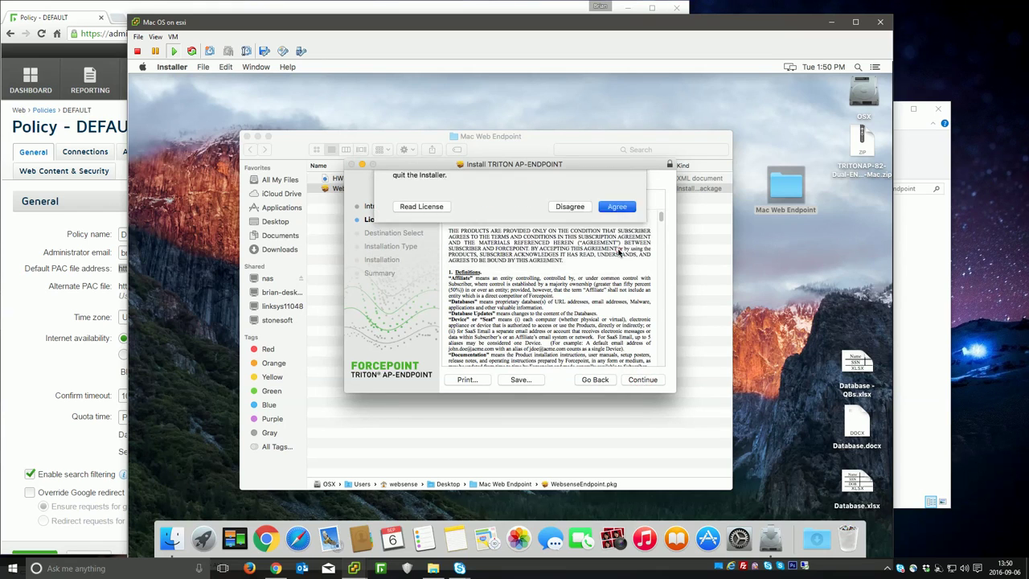
click(643, 380)
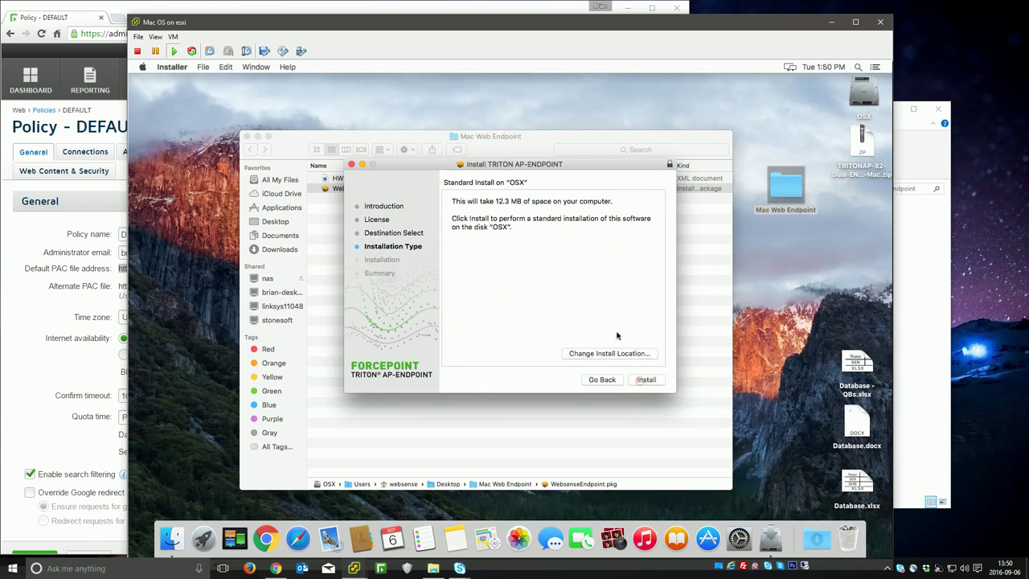
click(647, 379)
click(576, 263)
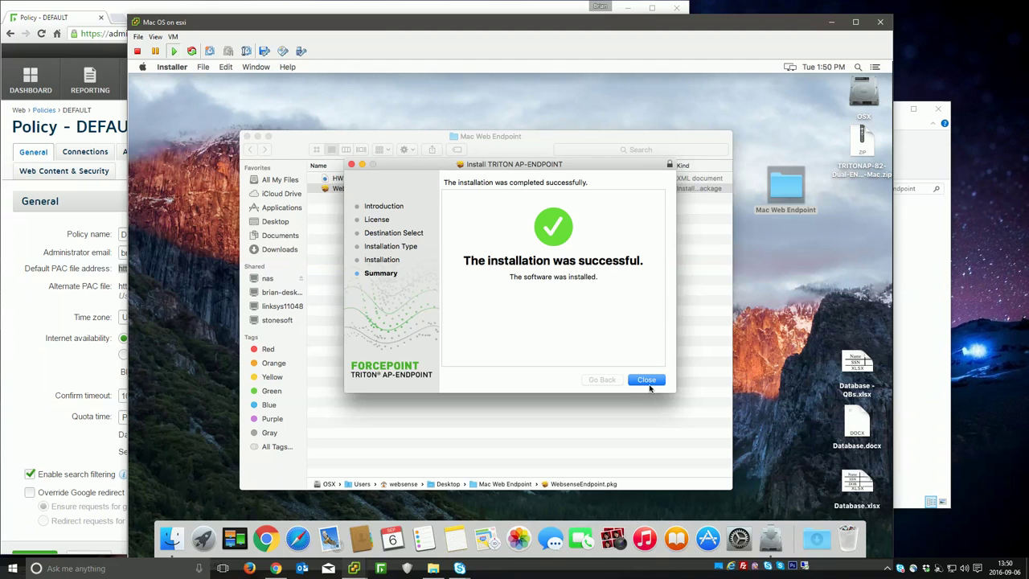
click(647, 380)
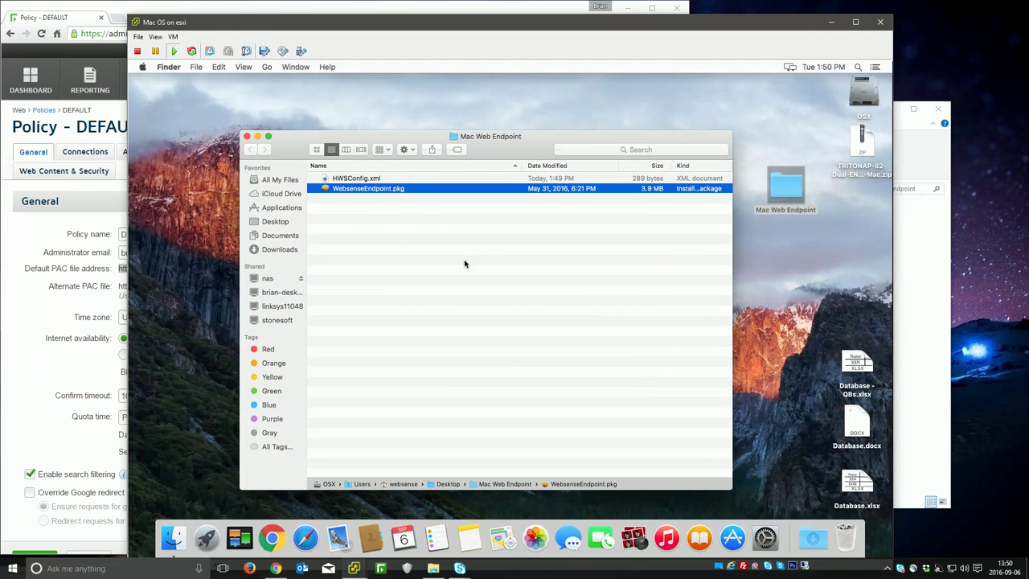
click(492, 262)
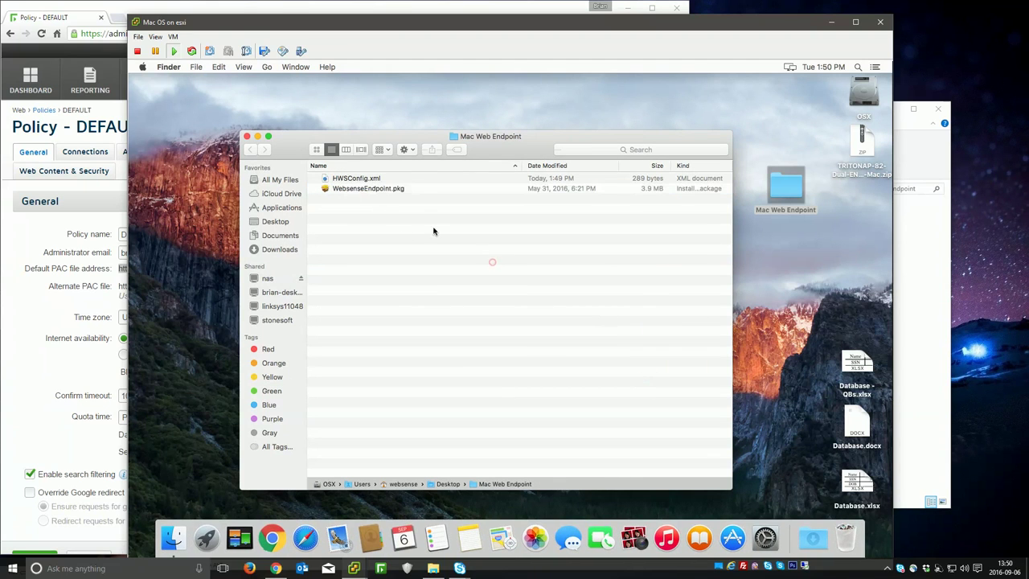
Step: Close the Finder window and open the Forcepoint pane in System Preferences
click(247, 137)
click(587, 366)
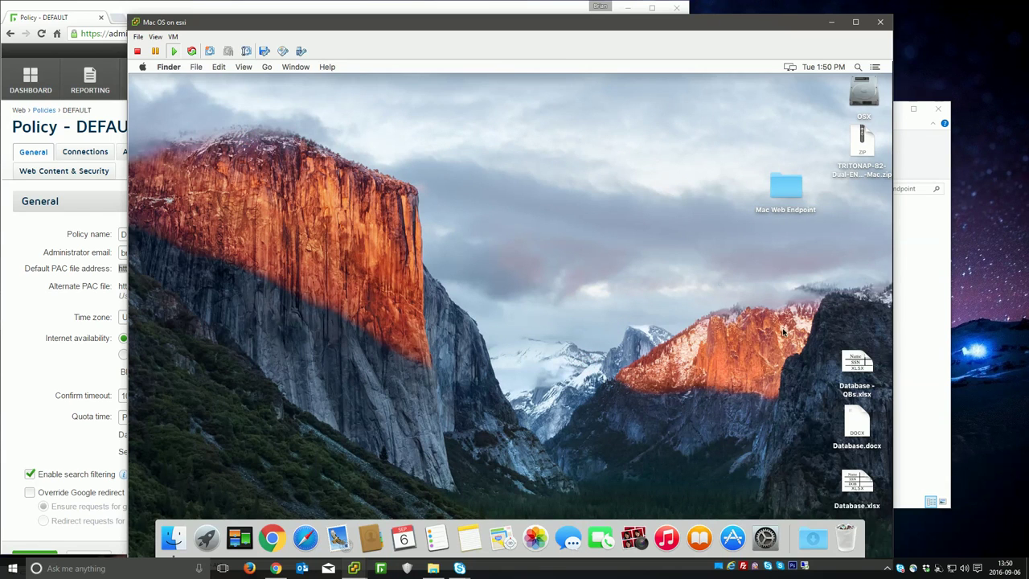
click(766, 539)
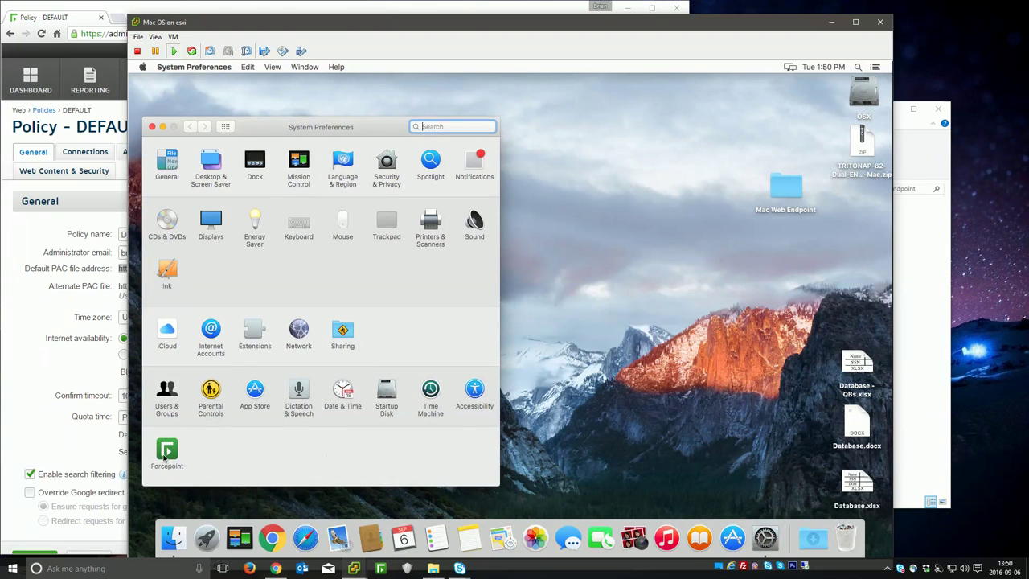
click(170, 449)
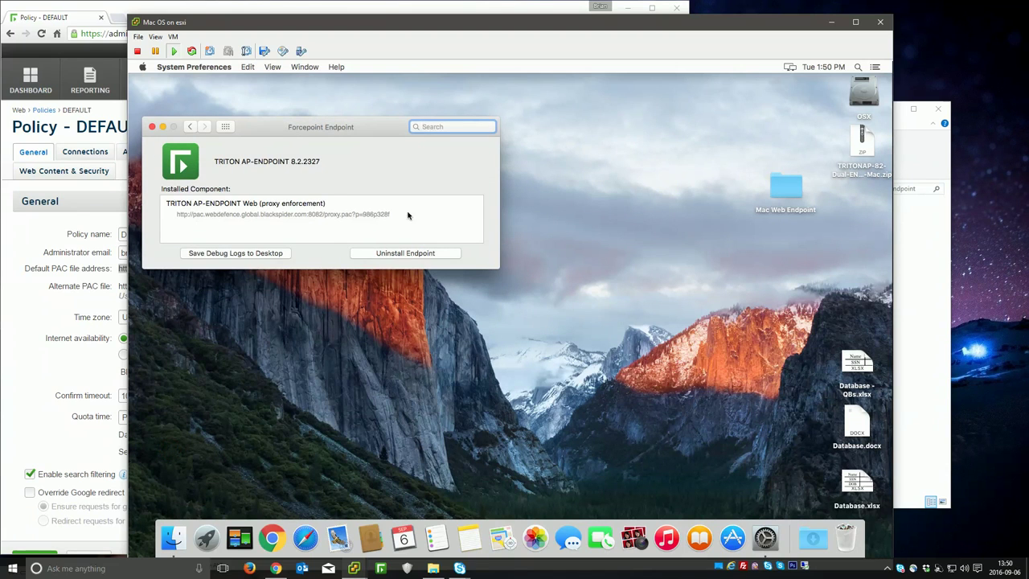
Step: Attempt Uninstall Endpoint with a password, dismiss the failure alert, and close the pane
click(412, 252)
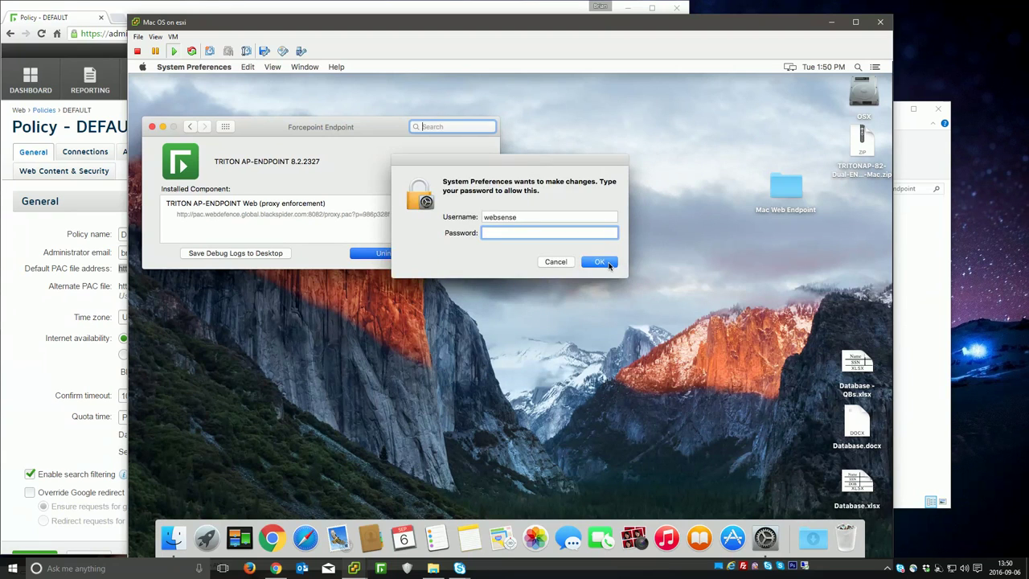
click(608, 265)
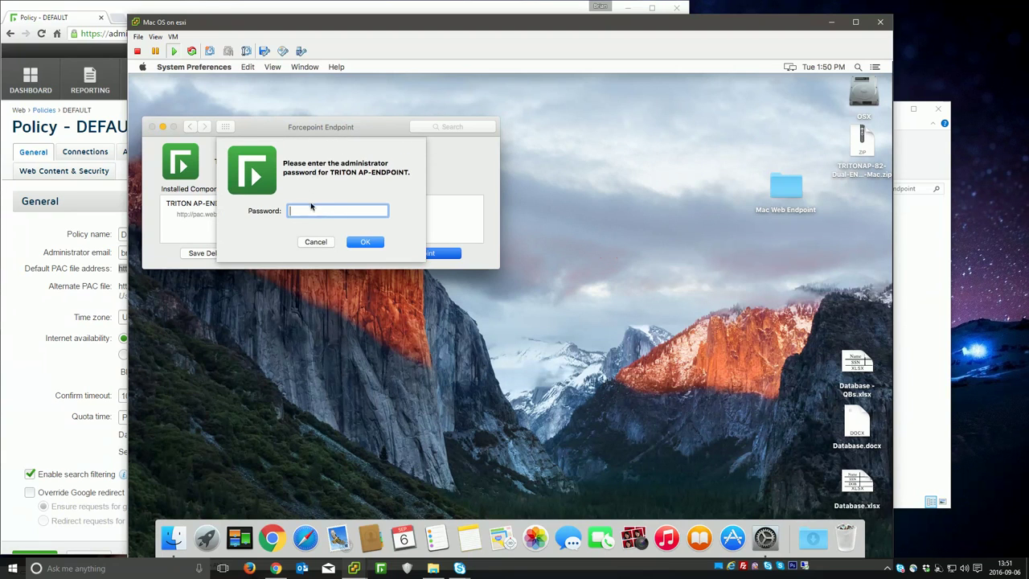
text(password)
click(365, 241)
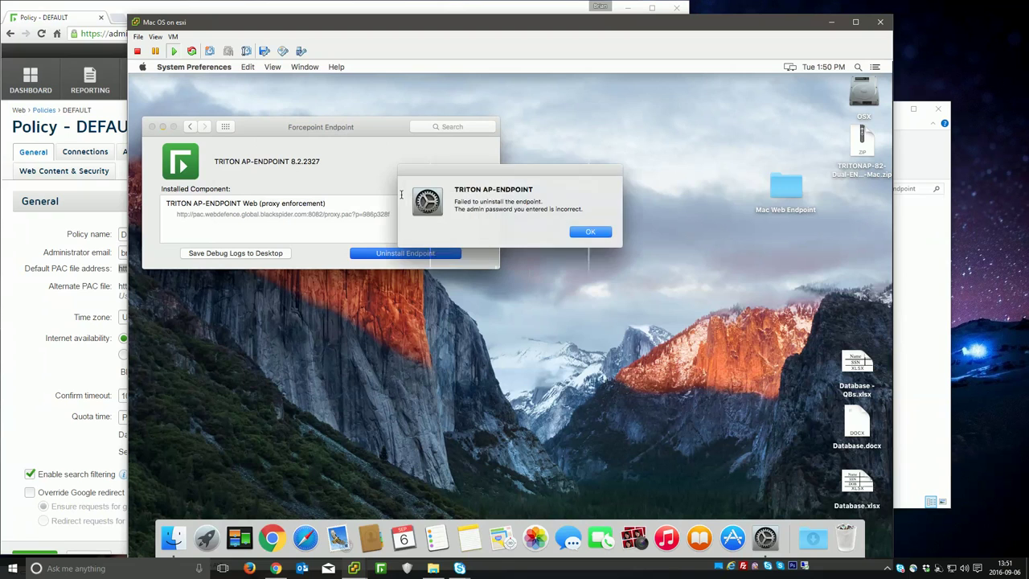
click(590, 232)
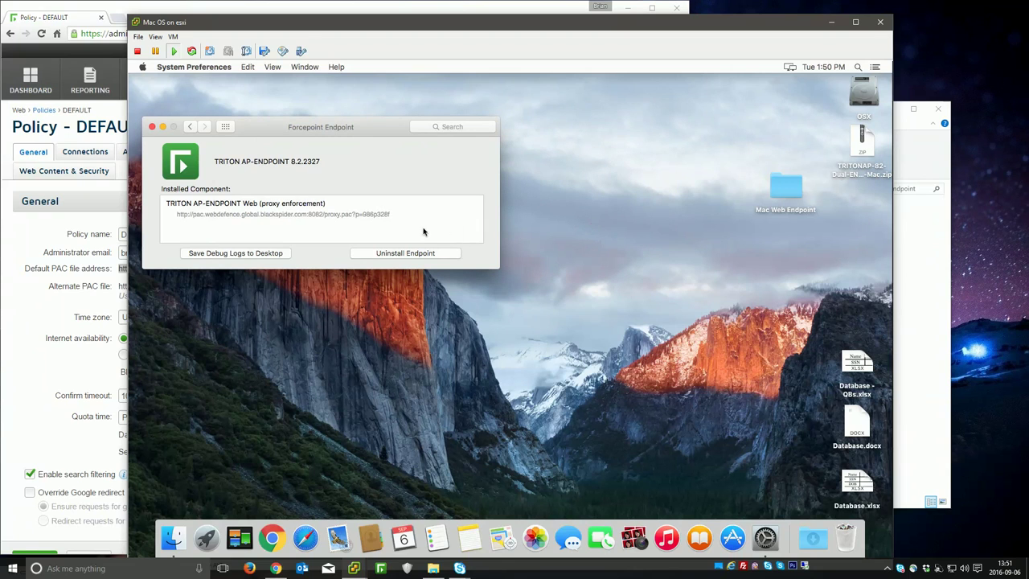
drag(320, 127, 357, 131)
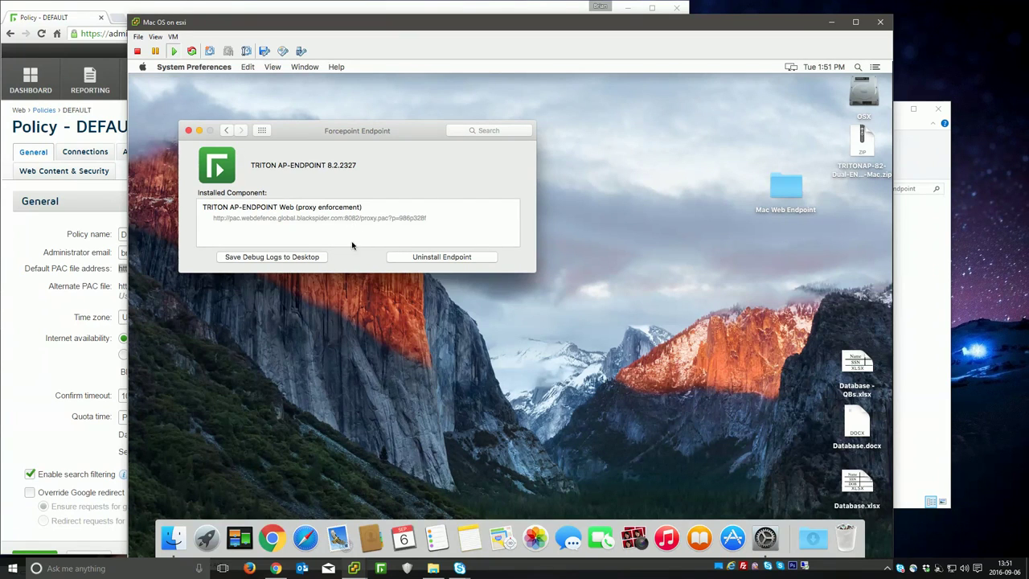
click(188, 131)
Step: View the Ethernet automatic proxy configuration URL under Network > Advanced > Proxies
click(143, 67)
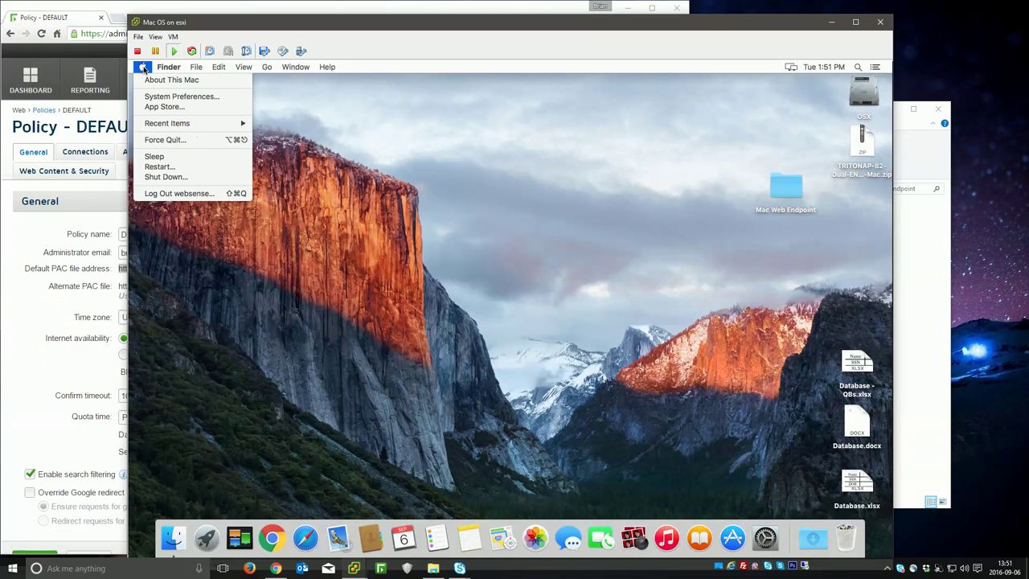
click(157, 97)
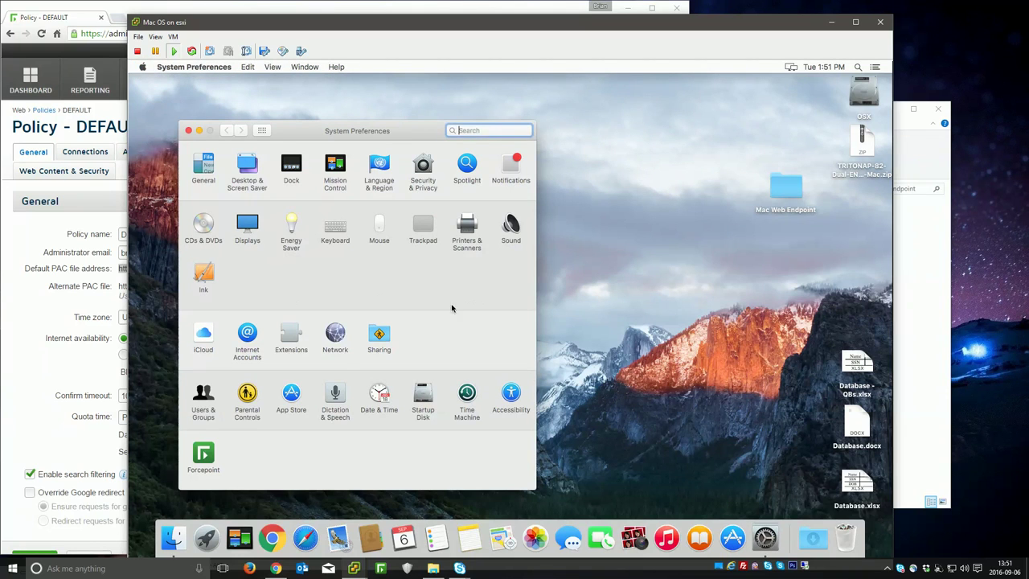
click(335, 332)
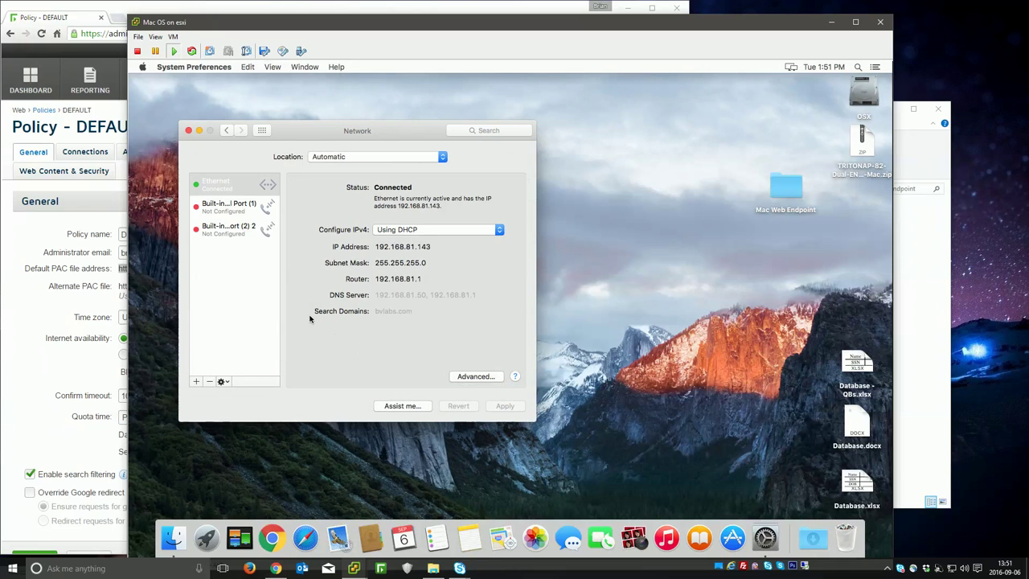
click(476, 377)
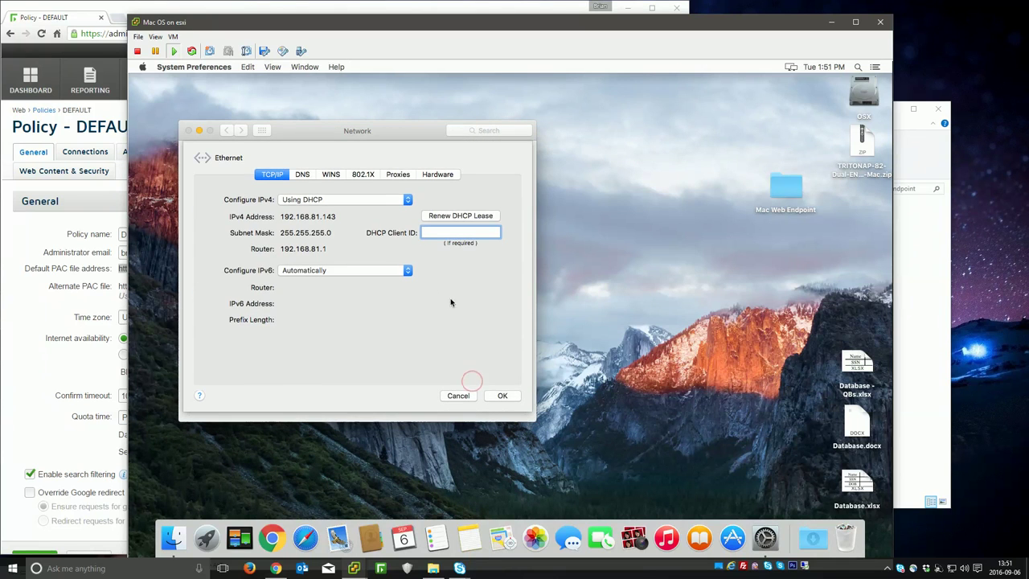
click(397, 175)
click(220, 223)
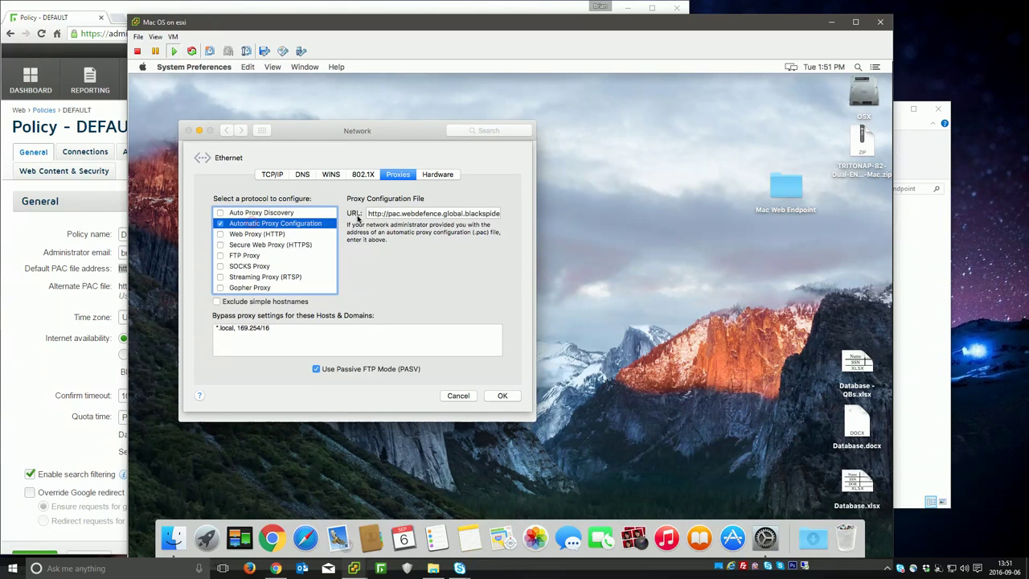
drag(411, 214, 530, 223)
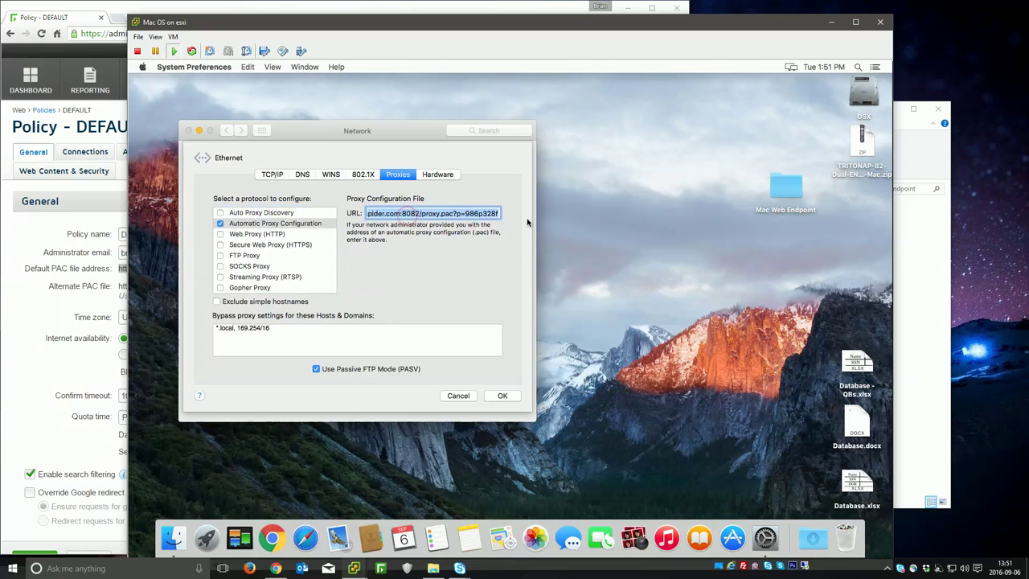
click(227, 228)
click(502, 395)
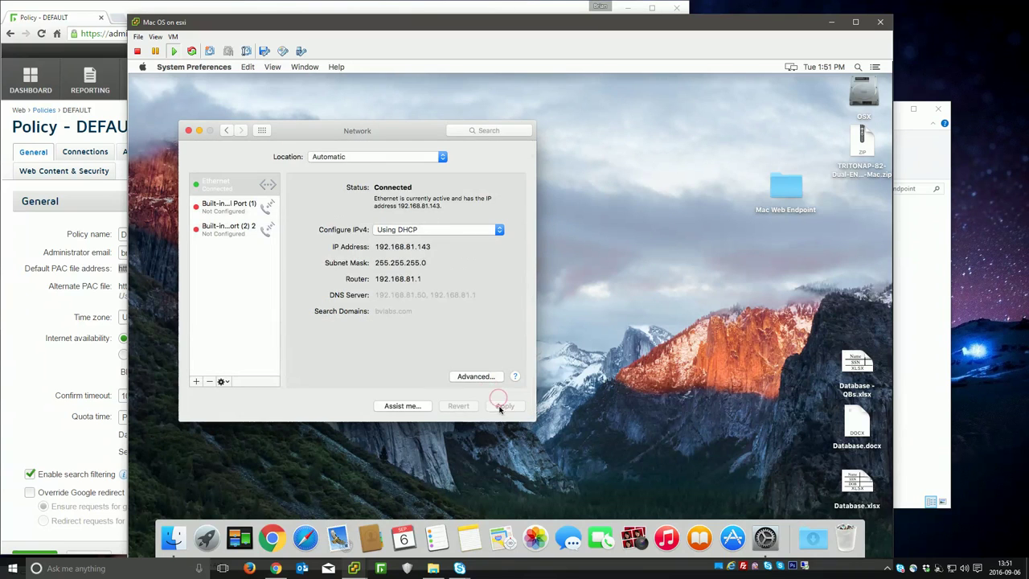
Step: Delete part of the PAC URL, then confirm with OK and Apply
click(475, 376)
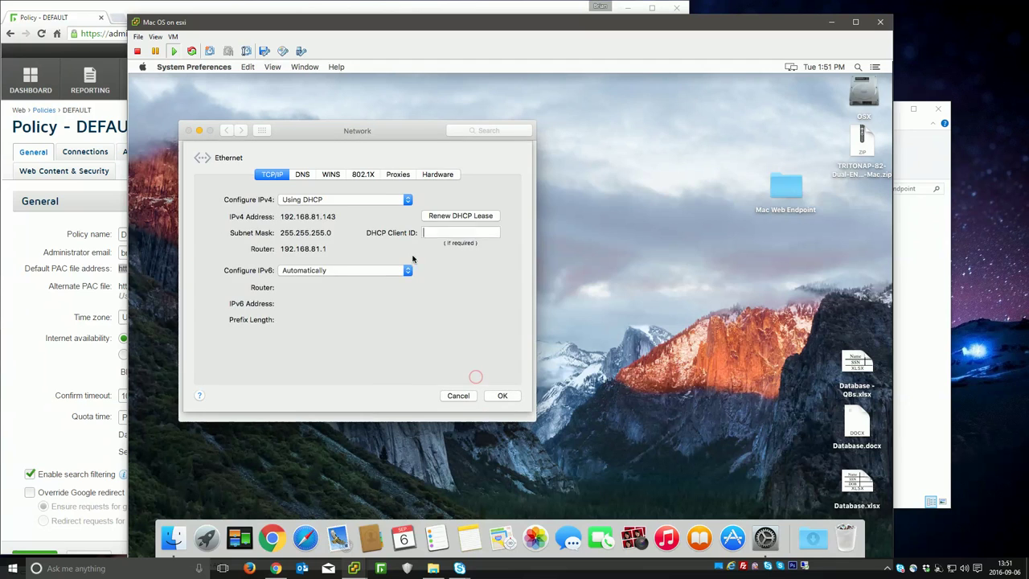
click(398, 174)
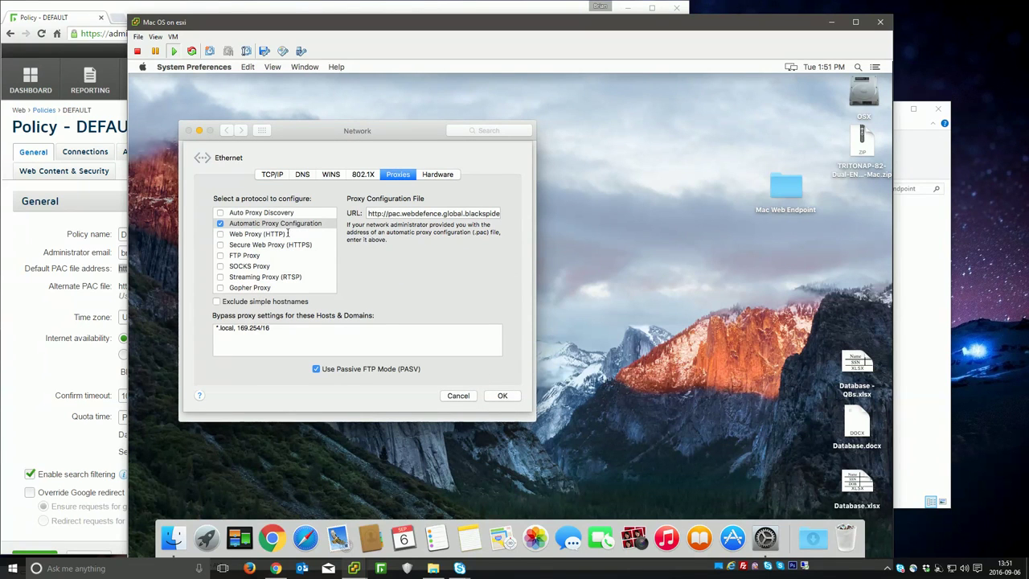
drag(407, 213, 509, 214)
key(BackSpace)
key(Delete)
key(Delete)
key(Delete)
key(Delete)
key(Delete)
key(Delete)
key(Delete)
key(Delete)
key(Delete)
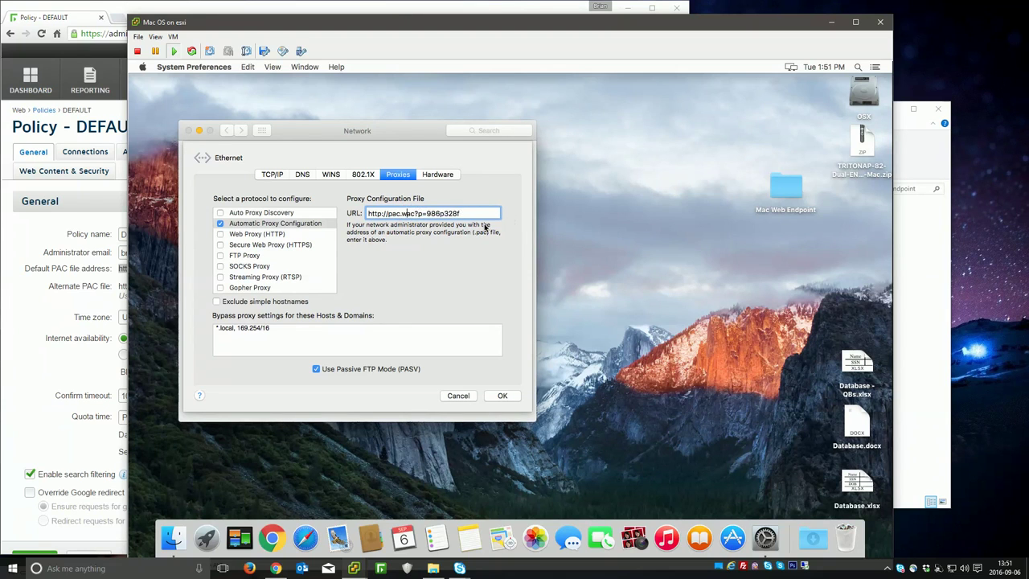
click(503, 396)
click(504, 406)
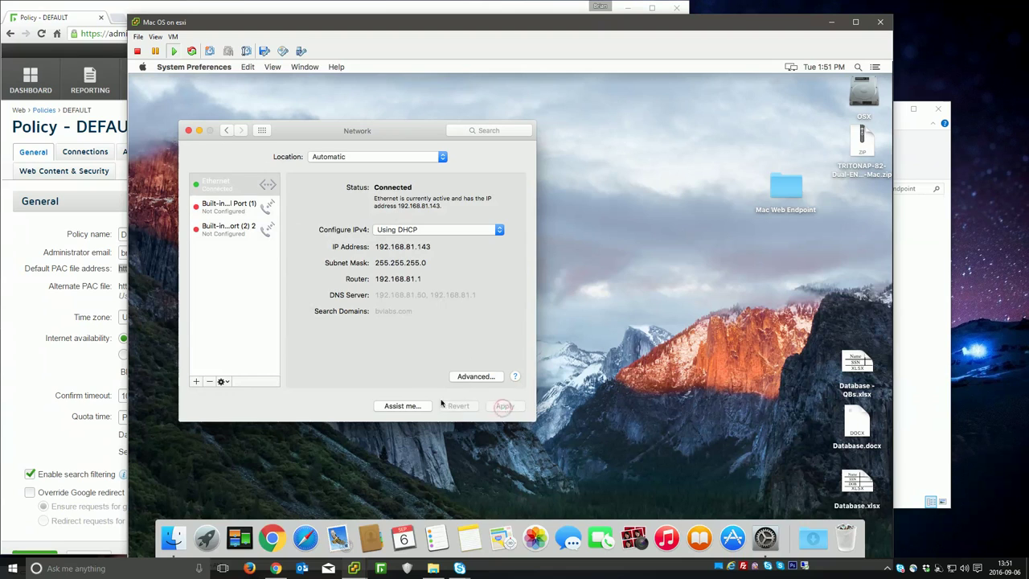
Step: Reopen Proxies to see the pac.webdefence PAC URL restored, then cancel and close Network
click(476, 377)
click(398, 175)
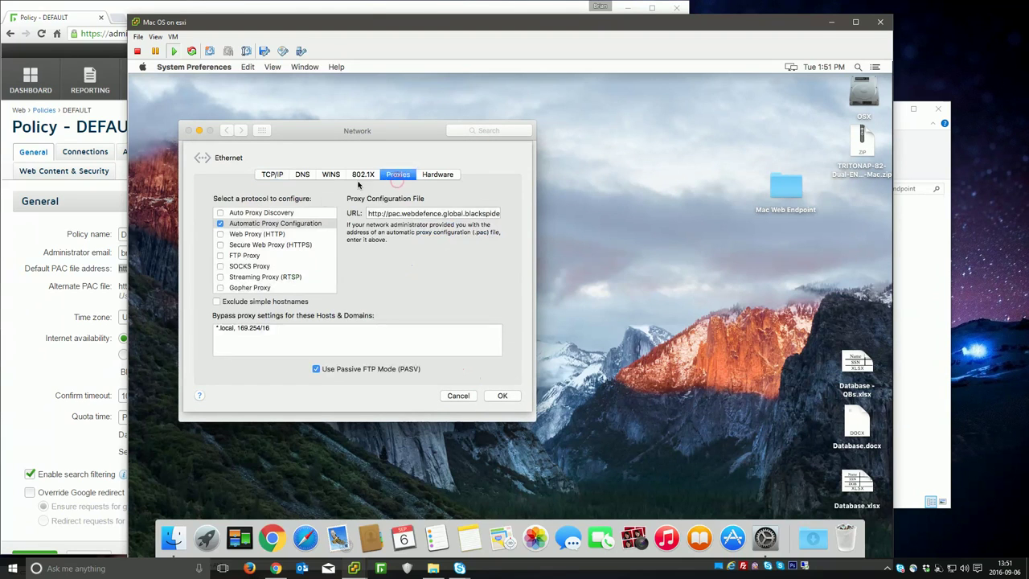
triple_click(404, 213)
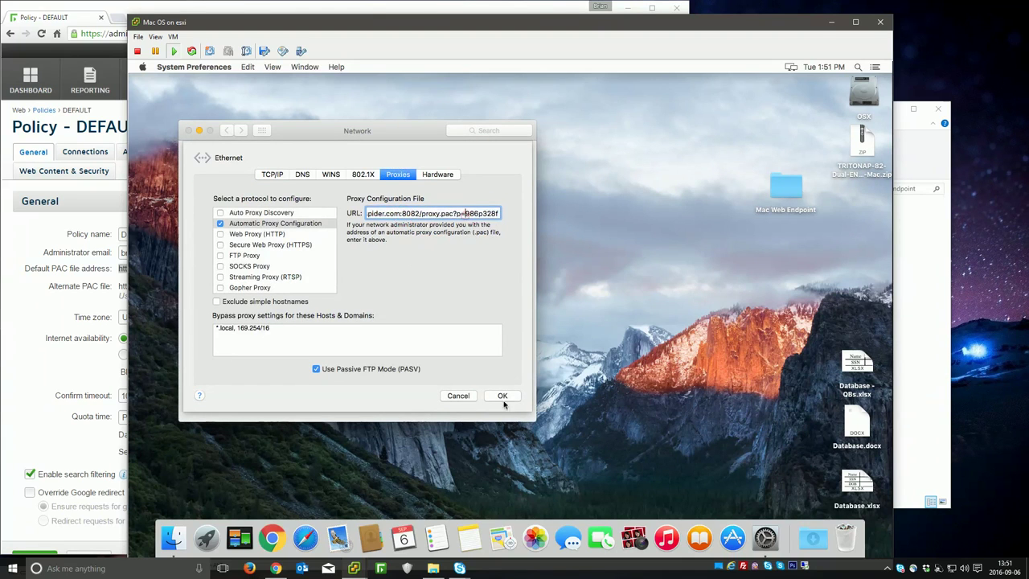
click(459, 396)
click(188, 131)
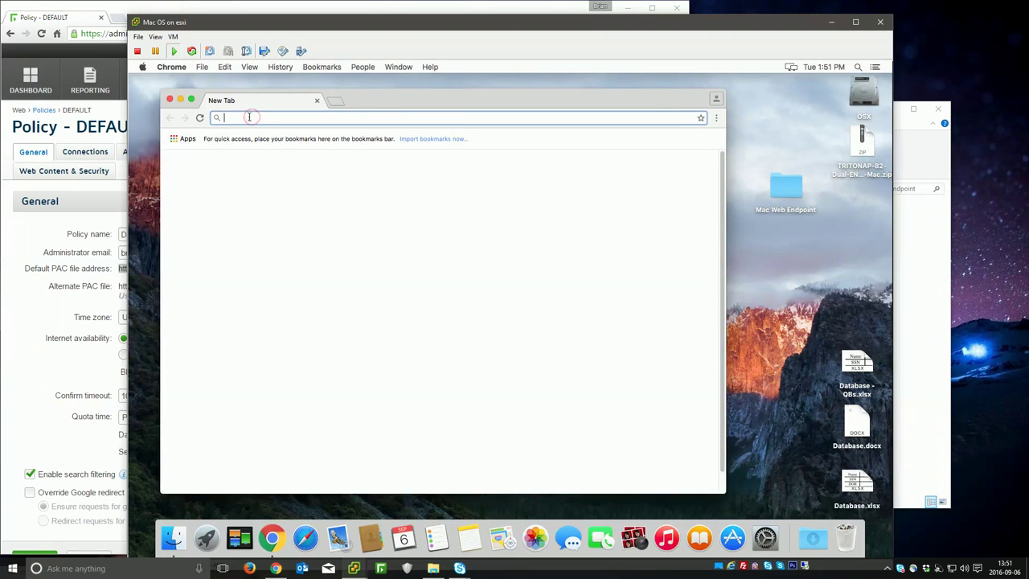
text(espn)
key(Return)
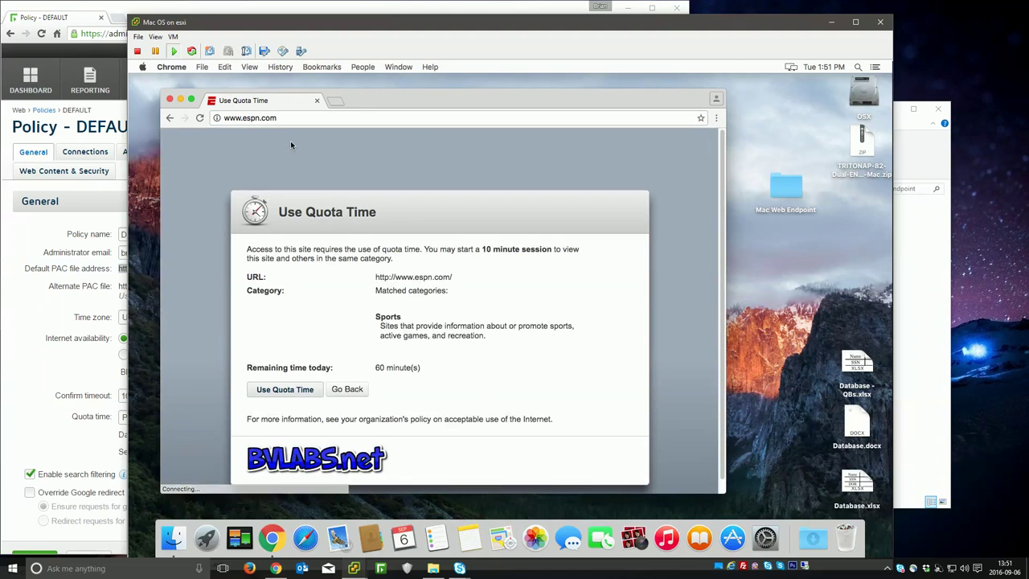